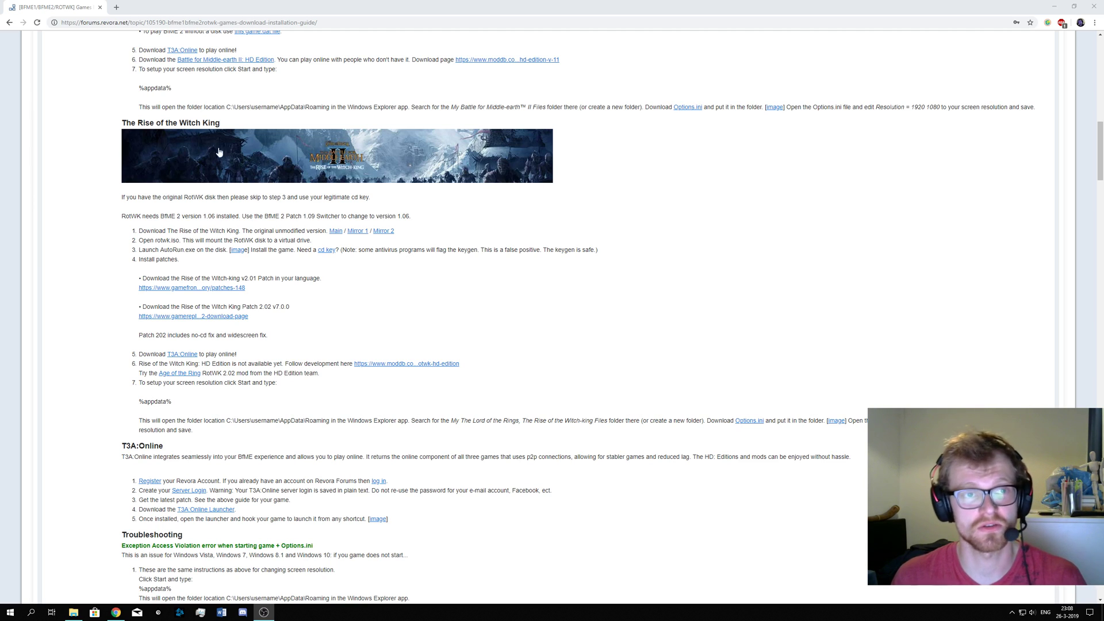
Step: Scroll the Revora guide, highlighting The Rise of the Witch King and Battle for Middle-earth II headings
{"action": "left_click_drag", "start_coordinate": [123, 124], "coordinate": [226, 127]}
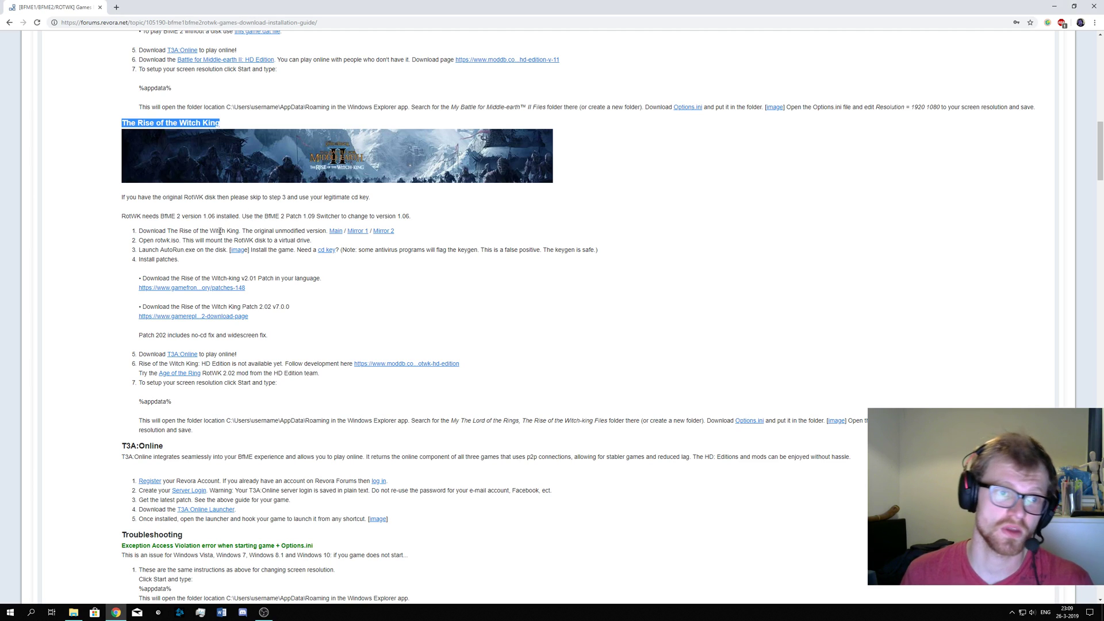
{"action": "scroll", "coordinate": [154, 280], "scroll_direction": "up", "scroll_amount": 2}
{"action": "scroll", "coordinate": [251, 400], "scroll_direction": "up", "scroll_amount": 4}
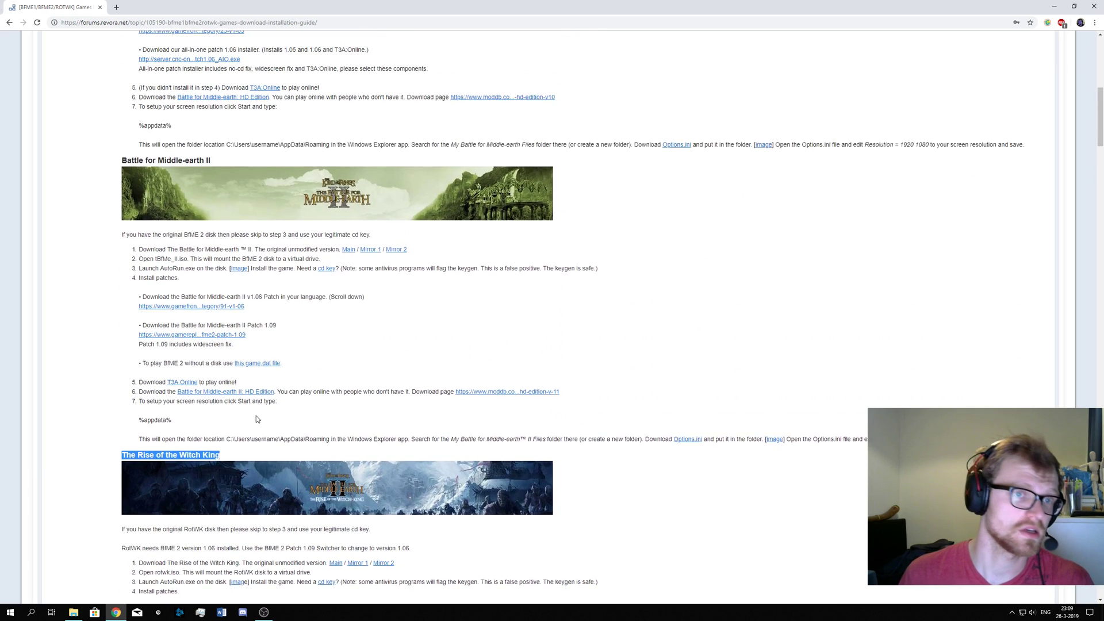
{"action": "left_click_drag", "start_coordinate": [121, 174], "coordinate": [221, 176]}
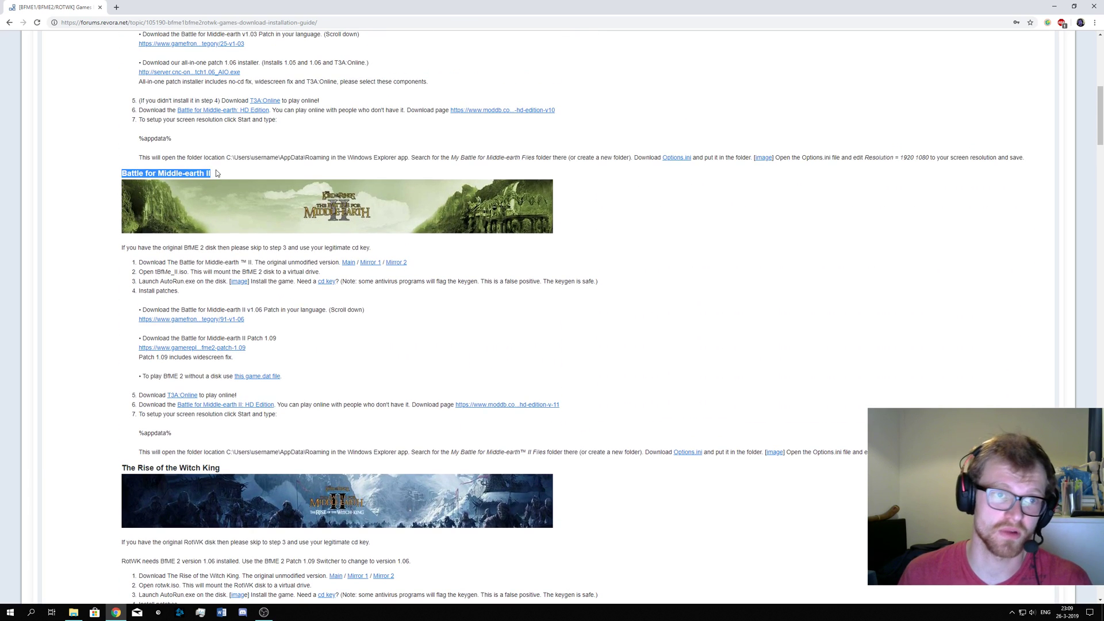
{"action": "left_click", "coordinate": [298, 326]}
{"action": "scroll", "coordinate": [368, 368], "scroll_direction": "down", "scroll_amount": 3}
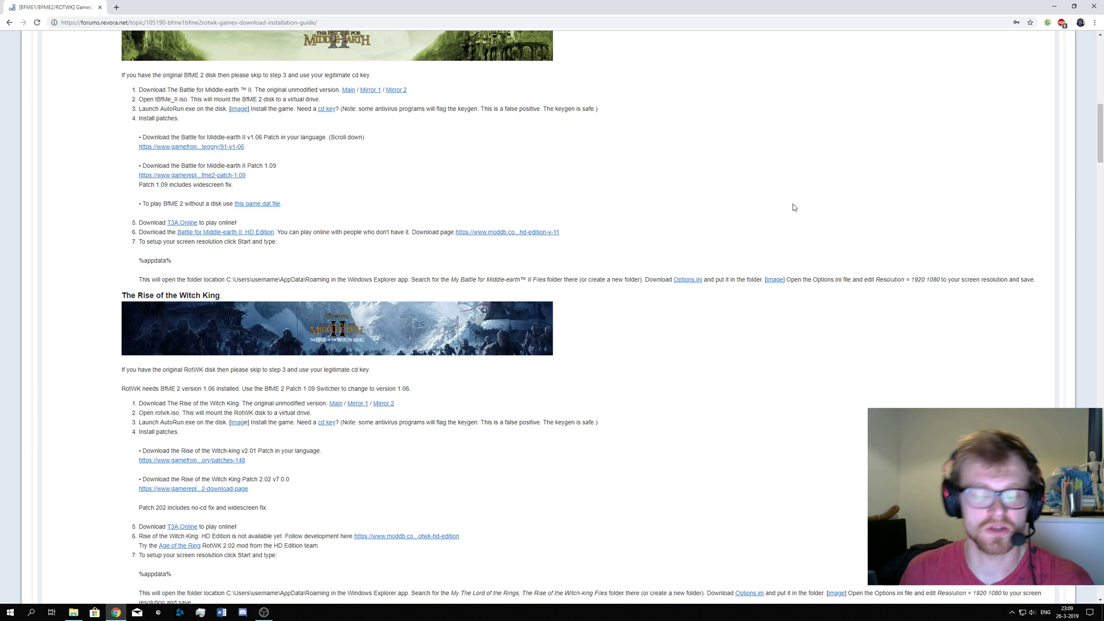
{"action": "scroll", "coordinate": [338, 273], "scroll_direction": "down", "scroll_amount": 2}
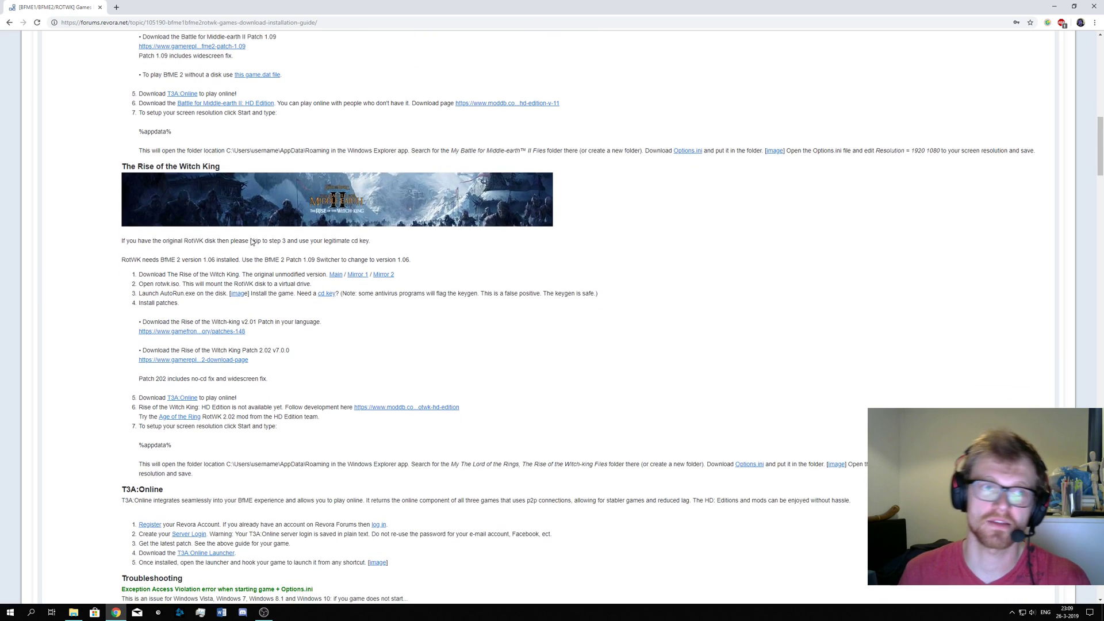
{"action": "scroll", "coordinate": [194, 117], "scroll_direction": "up", "scroll_amount": 3}
{"action": "scroll", "coordinate": [194, 116], "scroll_direction": "up", "scroll_amount": 2}
{"action": "left_click_drag", "start_coordinate": [214, 131], "coordinate": [112, 135]}
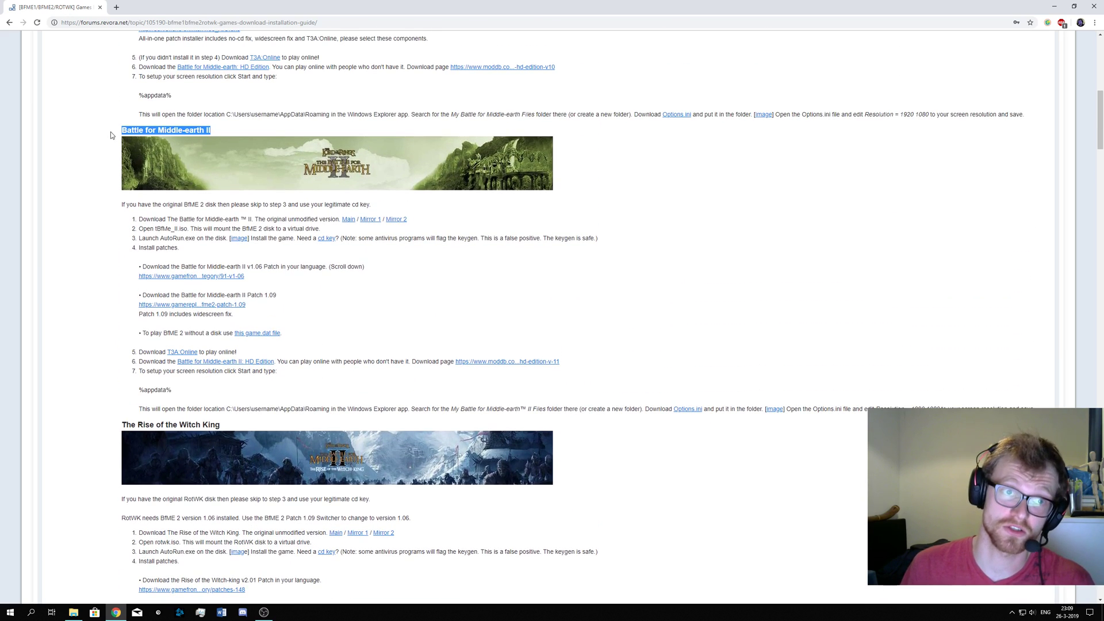
{"action": "left_click", "coordinate": [170, 203]}
Step: Scroll to the RotWK install steps and highlight the original-game download step and antivirus keygen warning
{"action": "scroll", "coordinate": [373, 316], "scroll_direction": "down", "scroll_amount": 3}
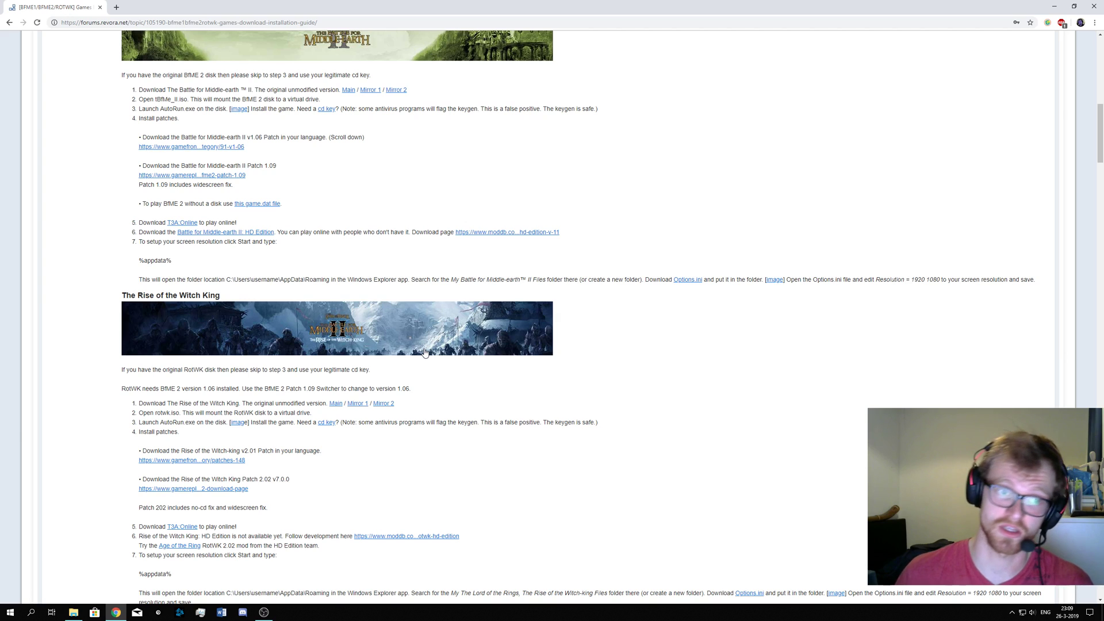
{"action": "scroll", "coordinate": [248, 352], "scroll_direction": "down", "scroll_amount": 3}
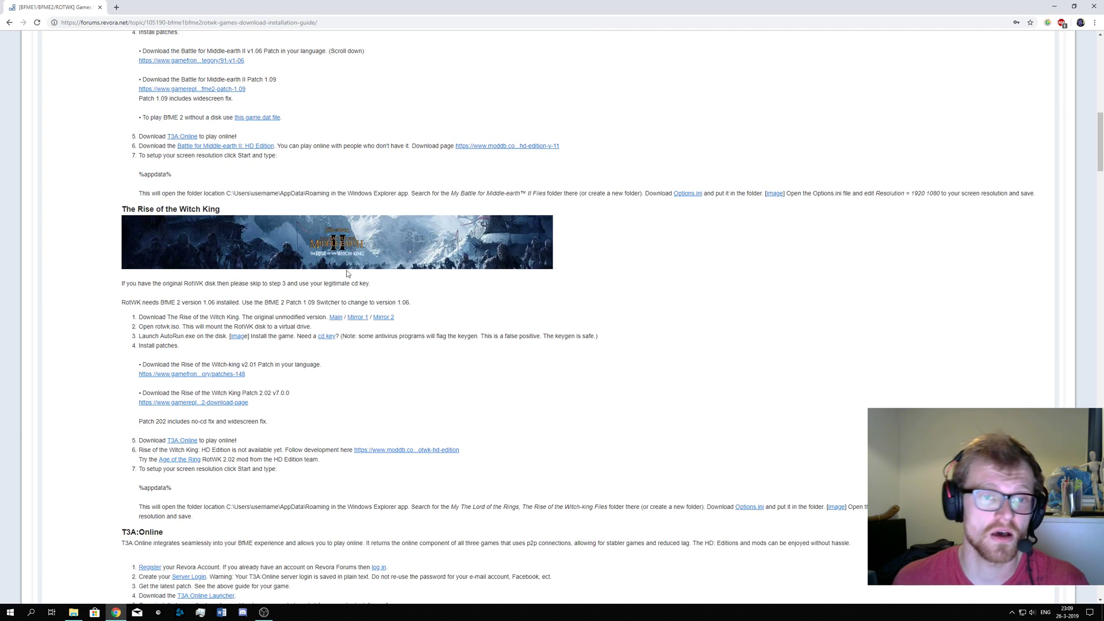
{"action": "scroll", "coordinate": [214, 331], "scroll_direction": "down", "scroll_amount": 1}
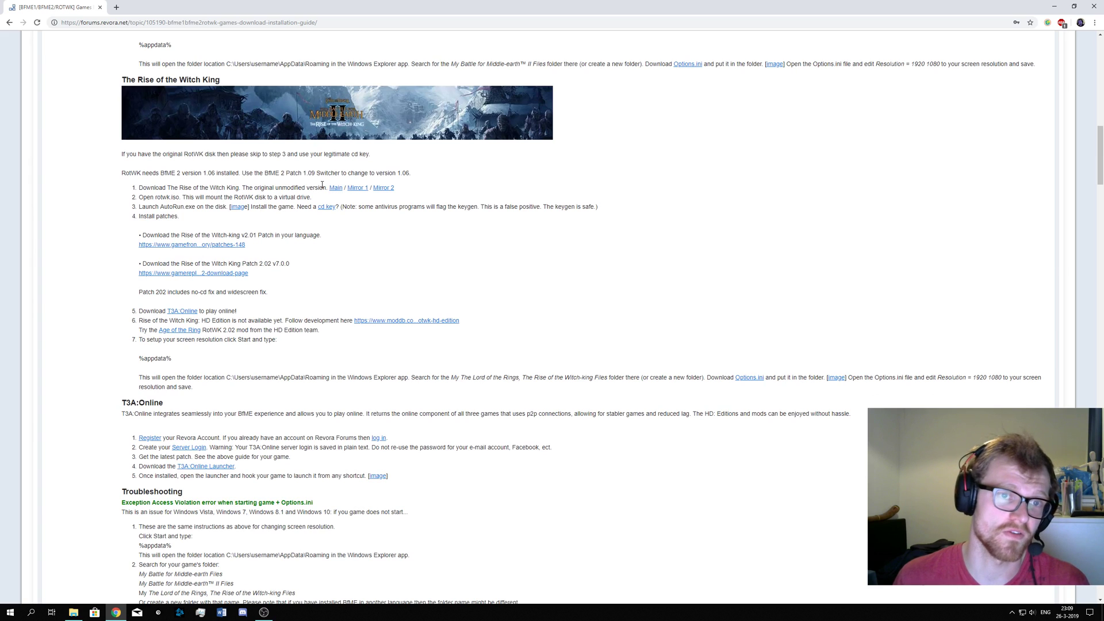
{"action": "left_click_drag", "start_coordinate": [322, 187], "coordinate": [352, 188]}
{"action": "left_click_drag", "start_coordinate": [191, 187], "coordinate": [375, 215]}
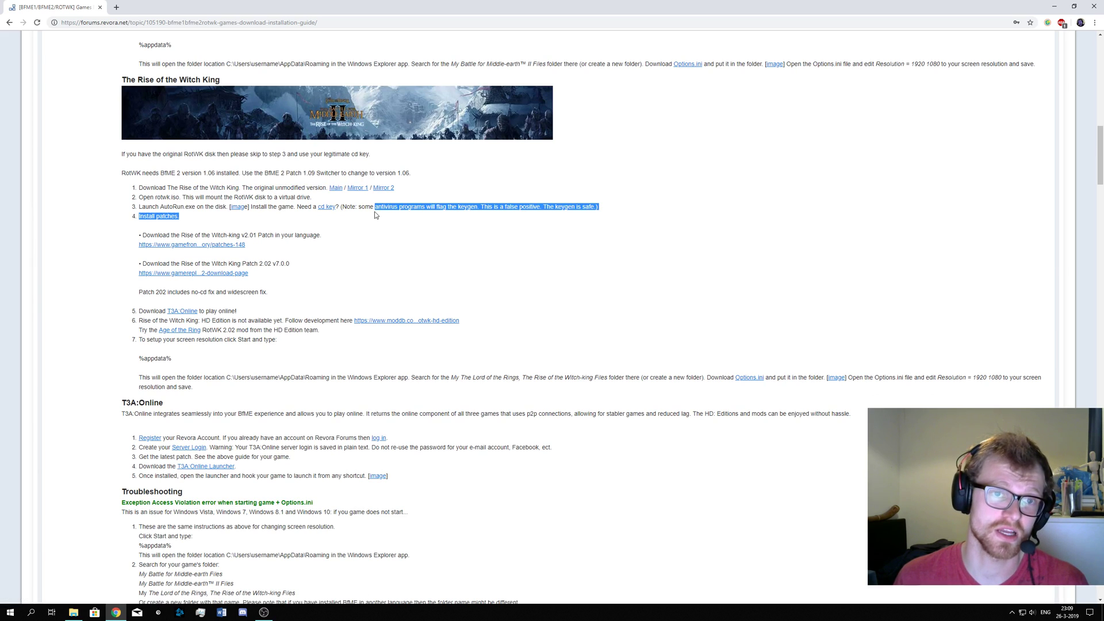
Step: Open the BfMe RotWK folder in a restored Explorer window positioned over the Revora guide
{"action": "left_click", "coordinate": [73, 612]}
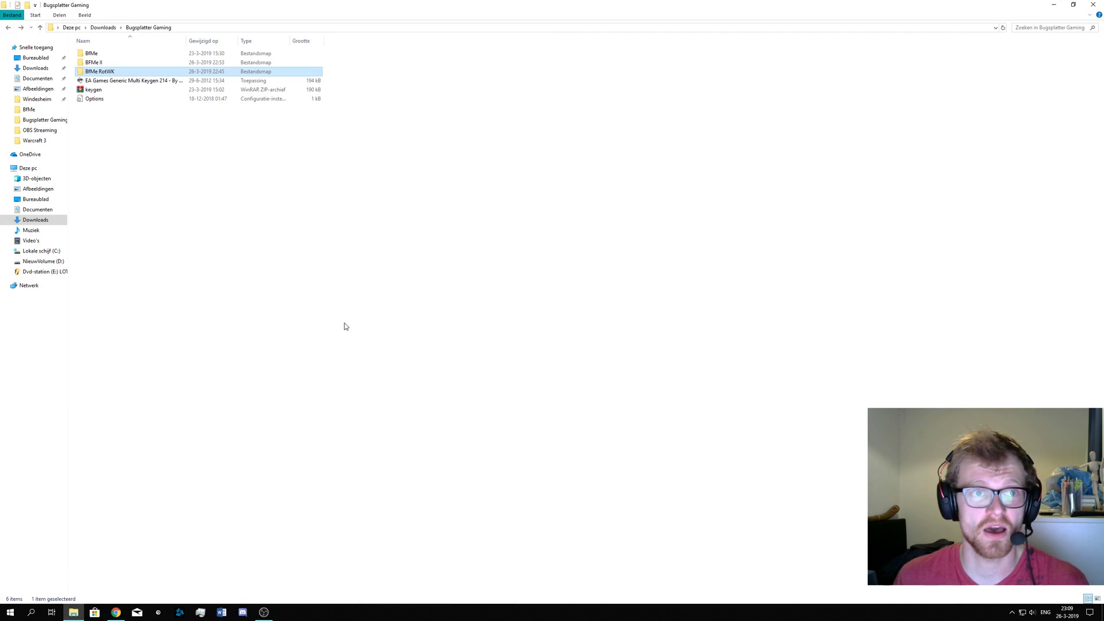
{"action": "double_click", "coordinate": [104, 71]}
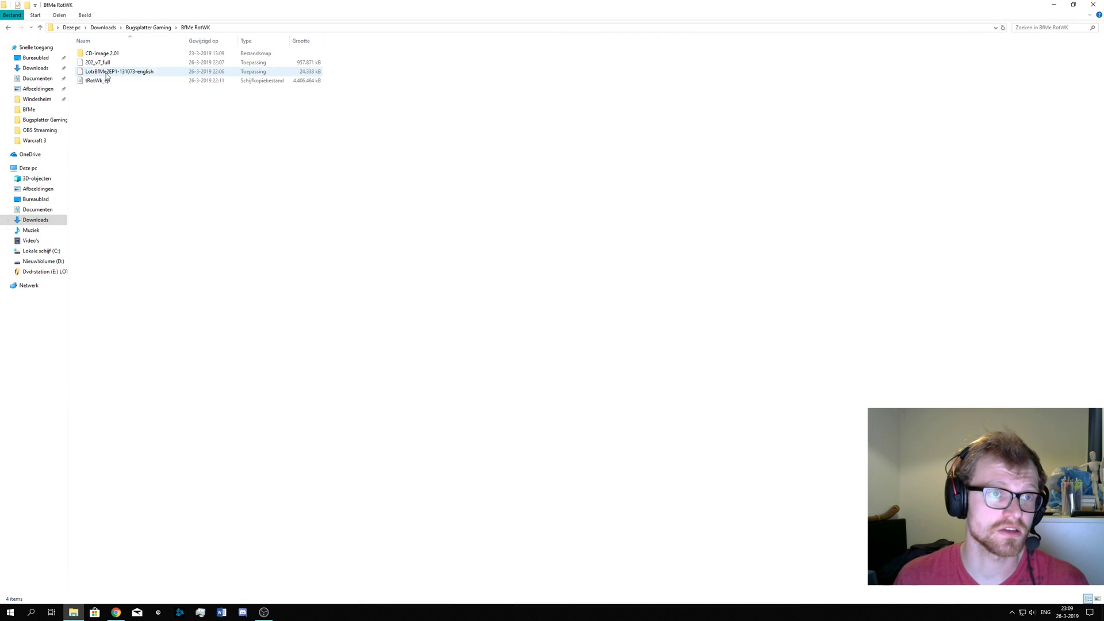
{"action": "double_click", "coordinate": [506, 5]}
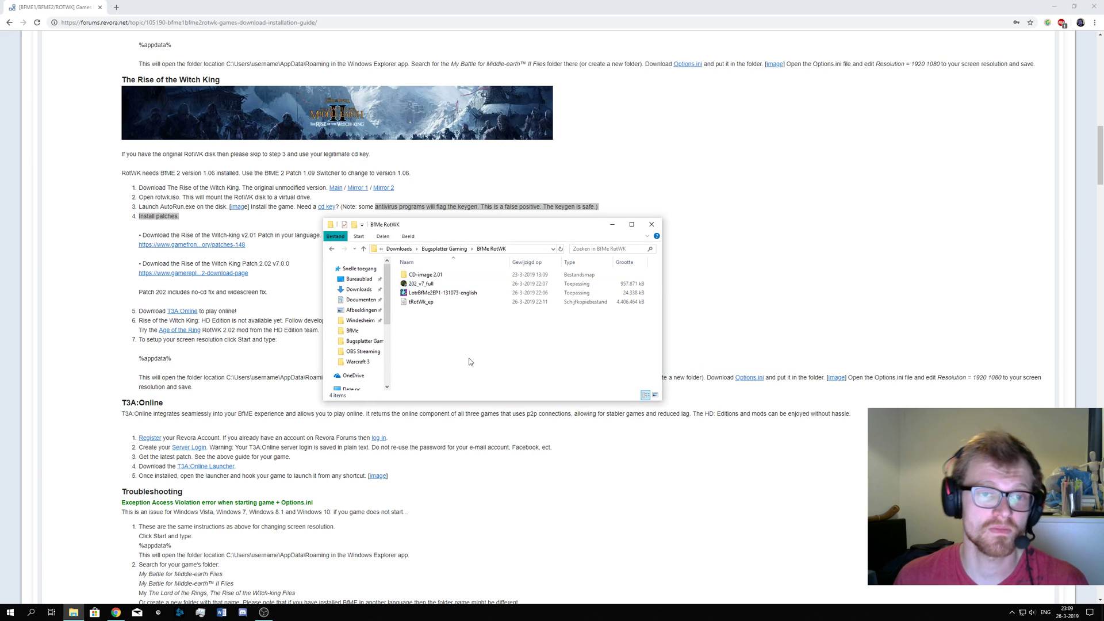
{"action": "left_click_drag", "start_coordinate": [565, 192], "coordinate": [462, 359]}
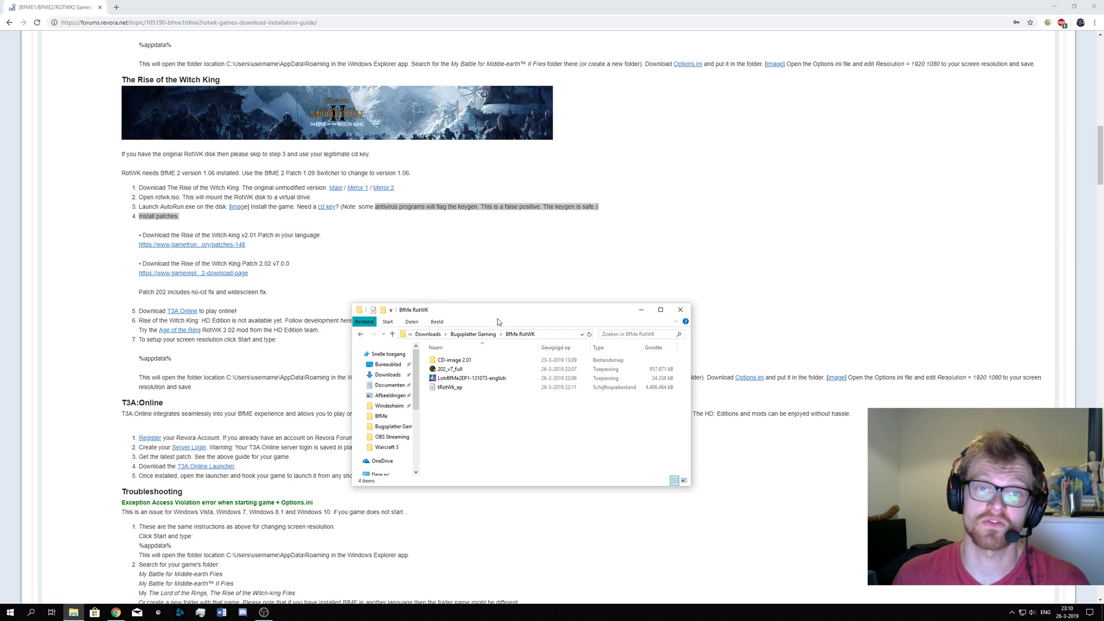
{"action": "left_click_drag", "start_coordinate": [498, 321], "coordinate": [514, 283]}
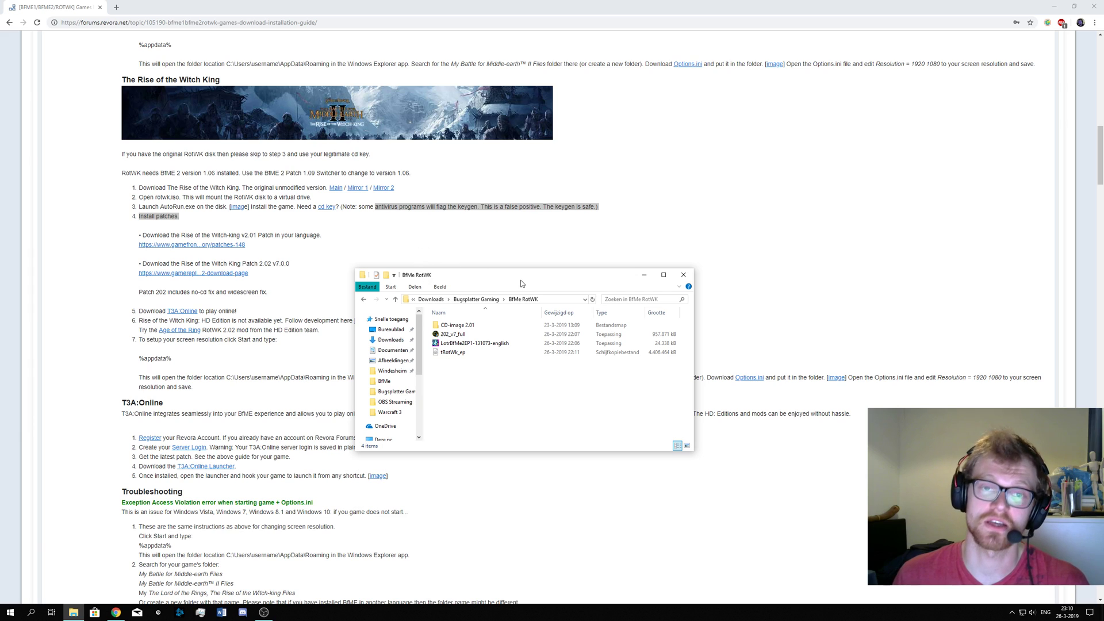
{"action": "left_click", "coordinate": [380, 250]}
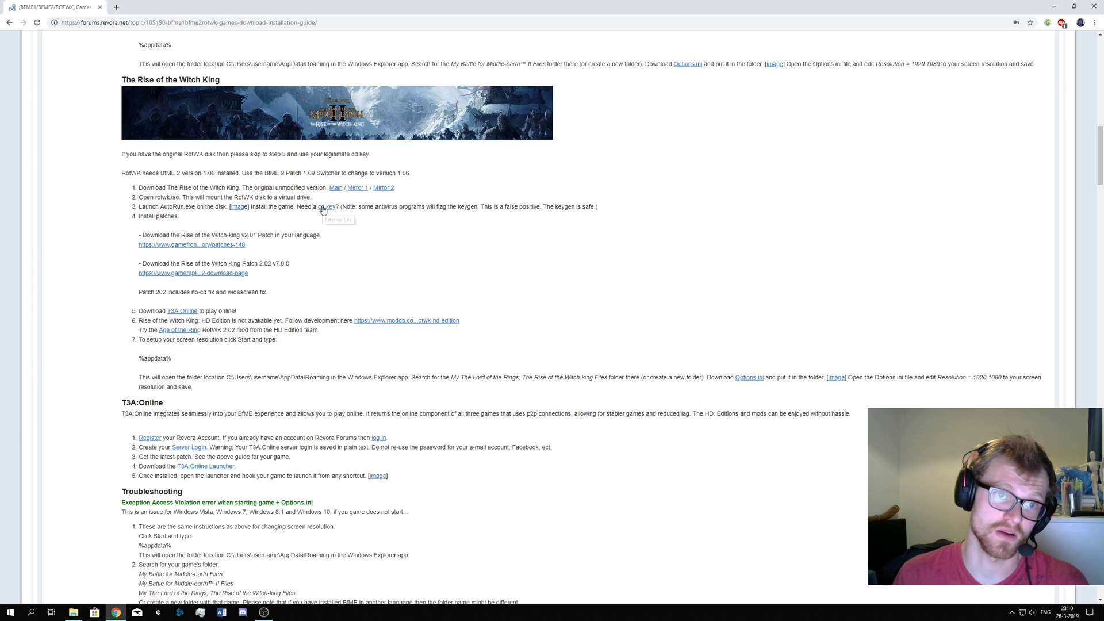
{"action": "key", "text": "alt+Tab"}
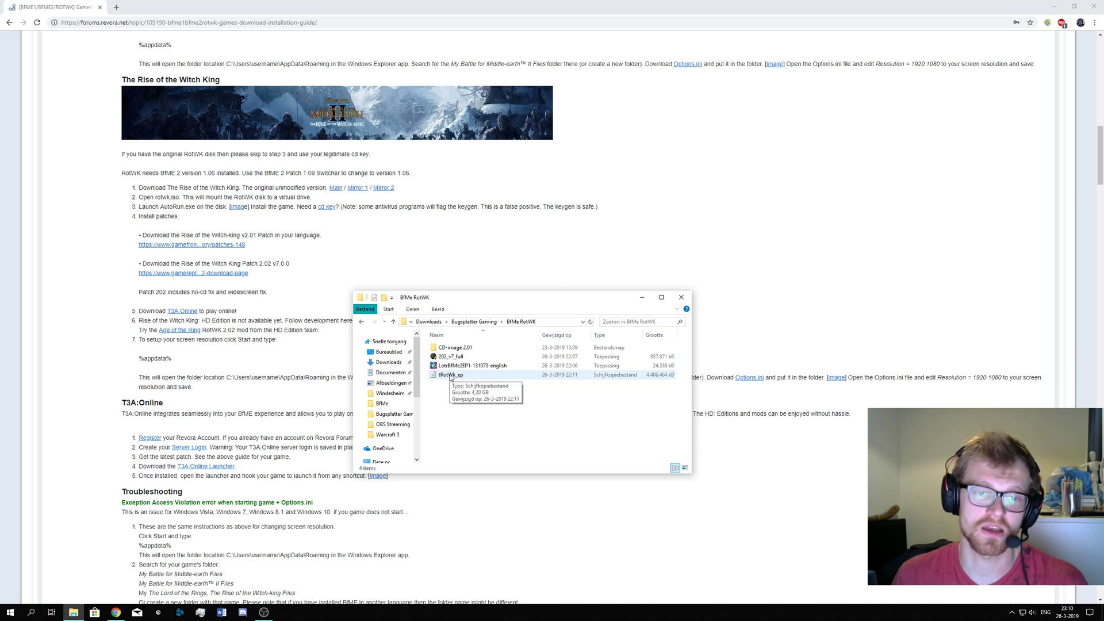
Step: Mount tRotWk_ep, eject the E: virtual drive, and open the mounted F: disc from This PC
{"action": "double_click", "coordinate": [451, 375]}
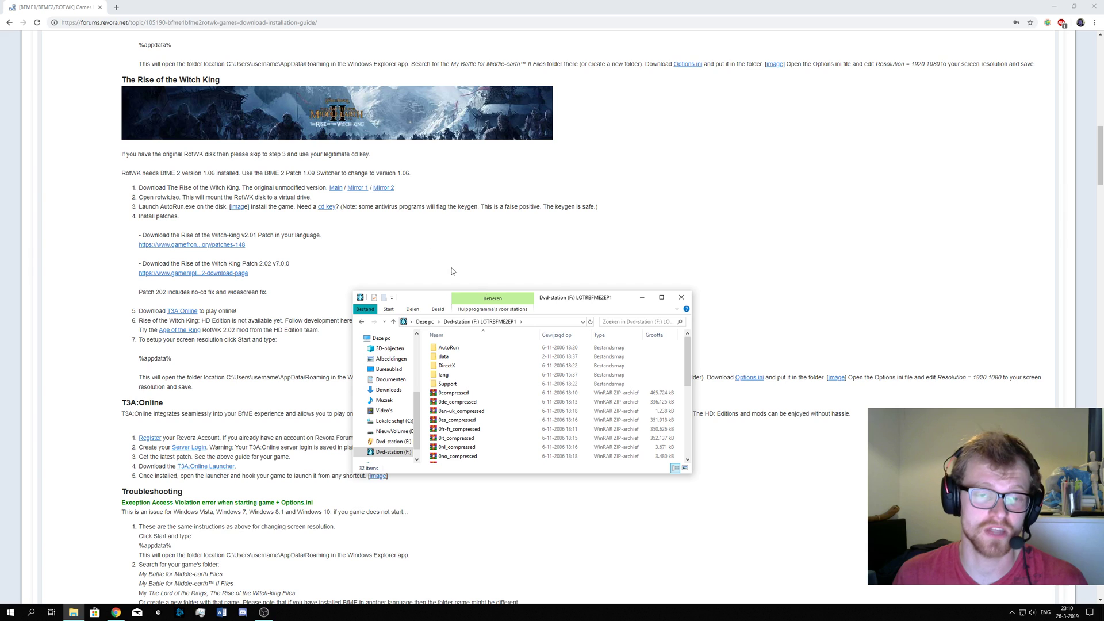
{"action": "double_click", "coordinate": [558, 304]}
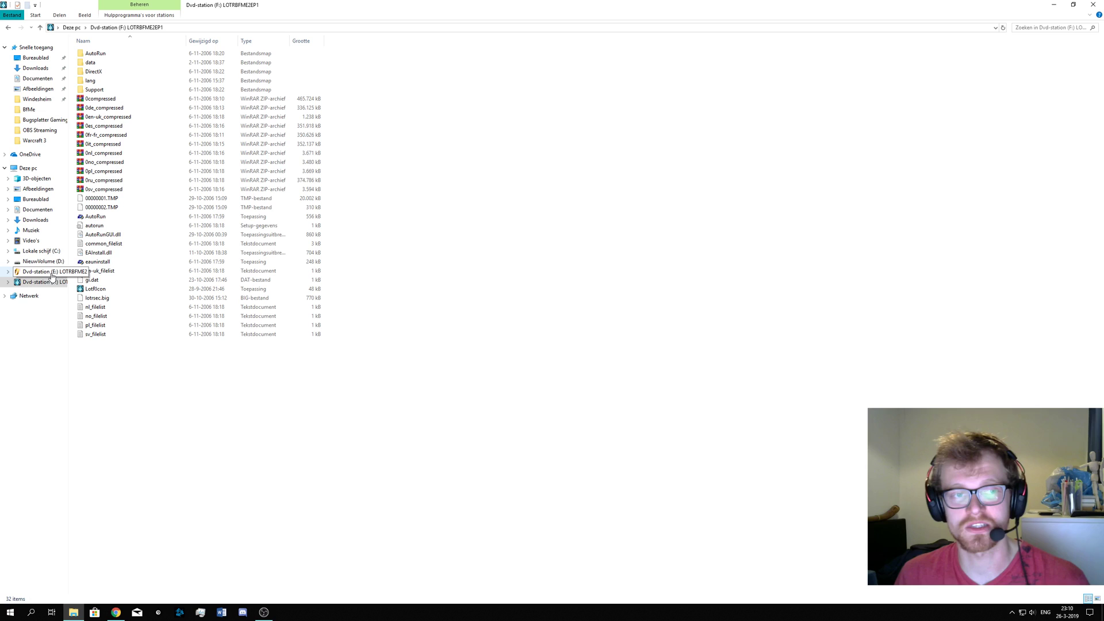
{"action": "right_click", "coordinate": [45, 276]}
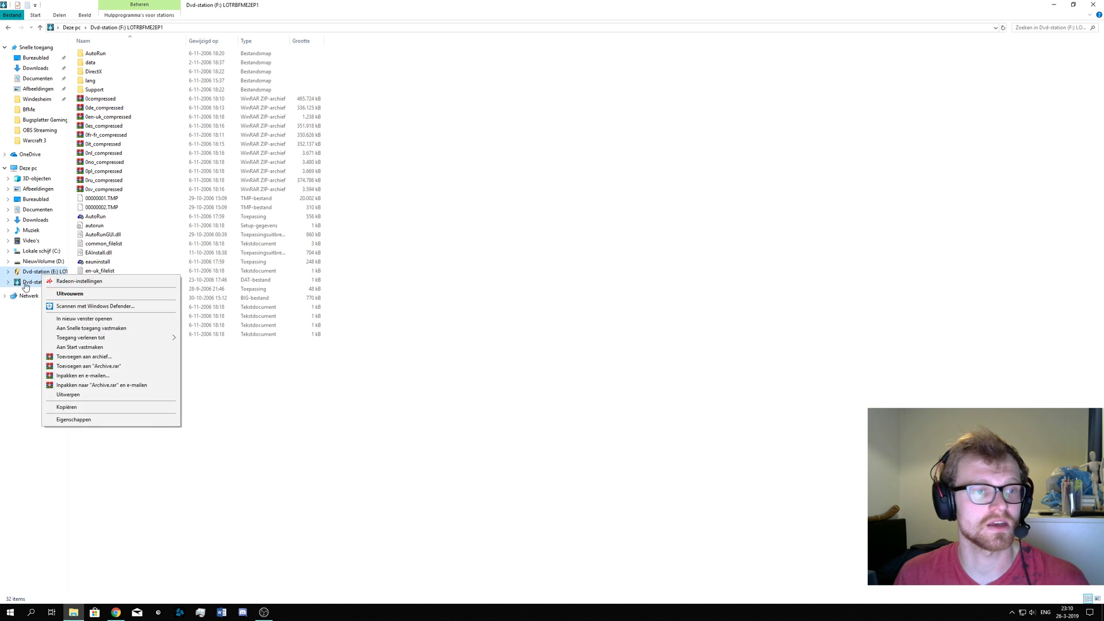
{"action": "left_click", "coordinate": [33, 316]}
{"action": "right_click", "coordinate": [38, 272]}
{"action": "left_click", "coordinate": [63, 390]}
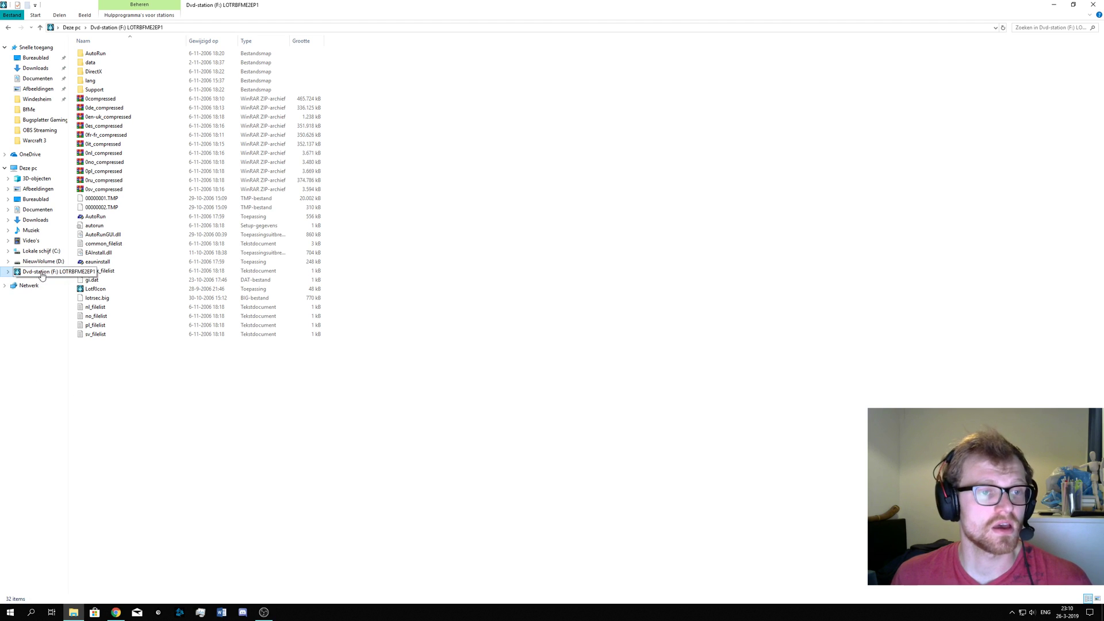
{"action": "left_click", "coordinate": [28, 168]}
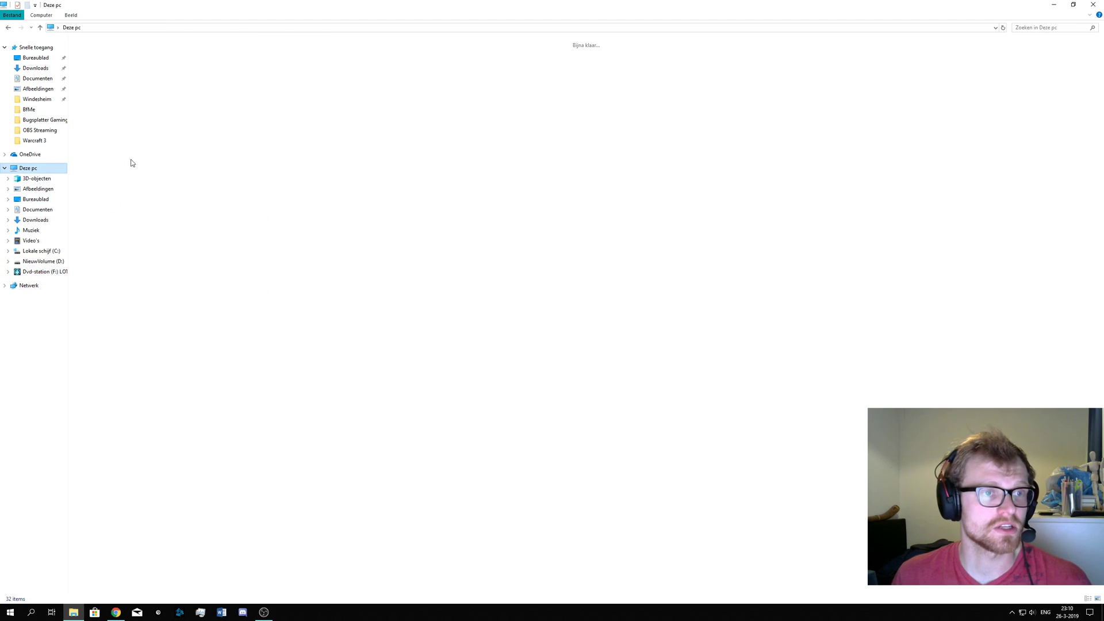
{"action": "double_click", "coordinate": [325, 101]}
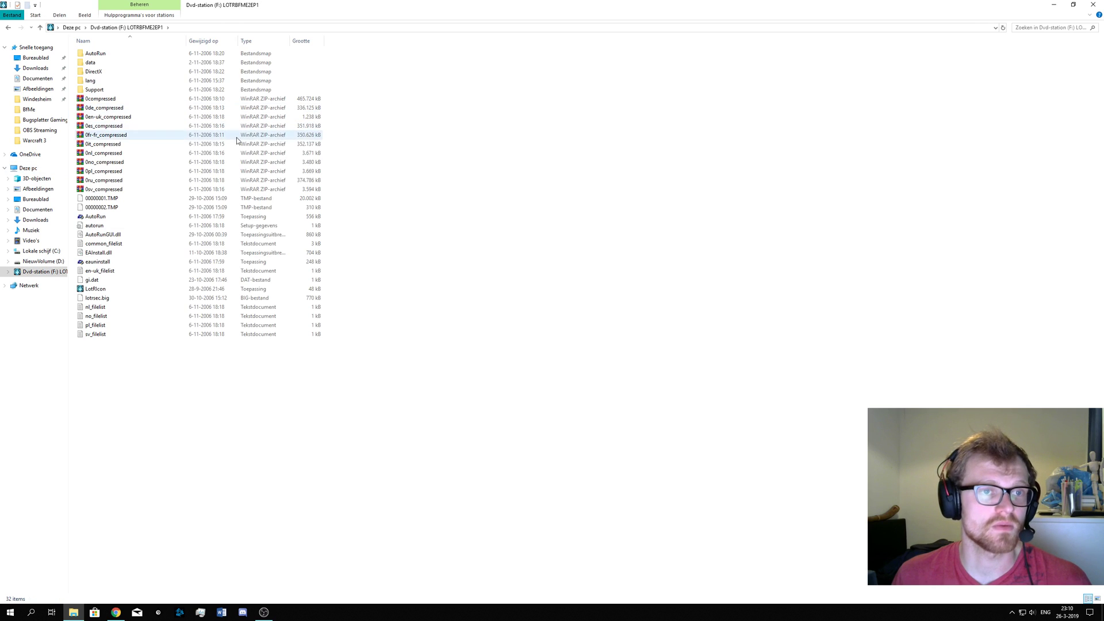
Step: Run AutoRun, start the RotWK install past language and DirectX licence, then return to Downloads
{"action": "double_click", "coordinate": [96, 217]}
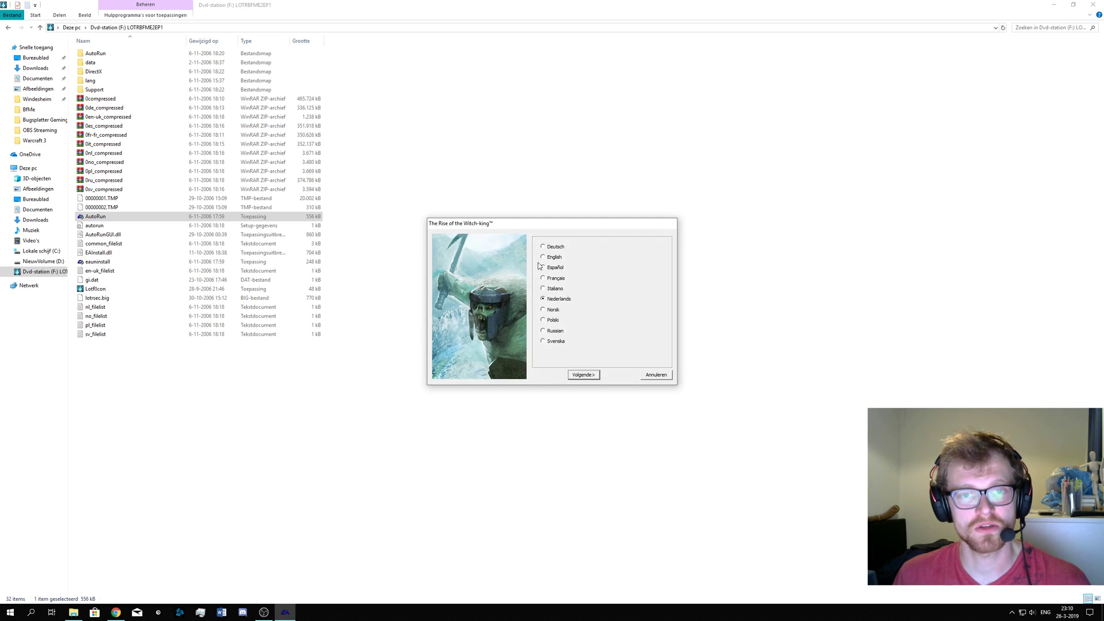
{"action": "left_click", "coordinate": [583, 375]}
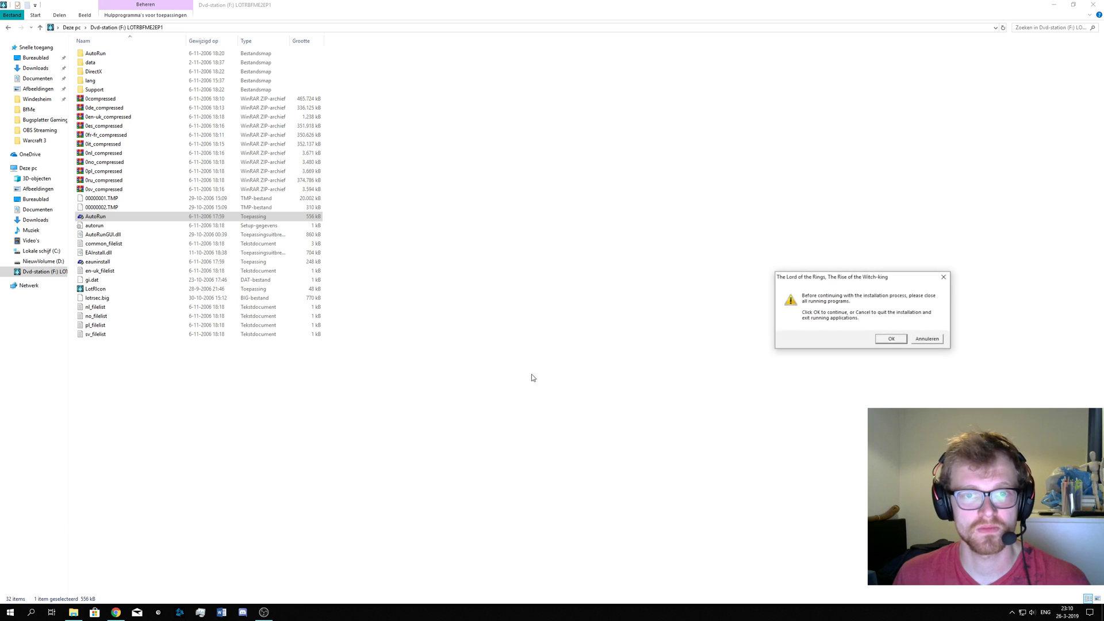
{"action": "left_click", "coordinate": [876, 339]}
{"action": "left_click", "coordinate": [450, 395]}
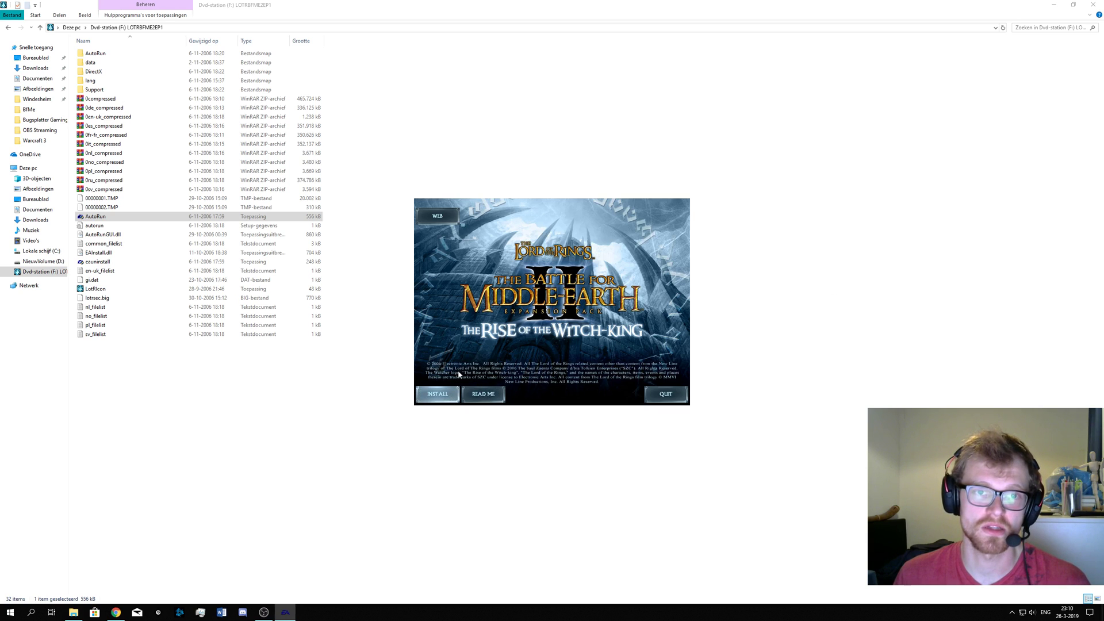
{"action": "left_click", "coordinate": [624, 380]}
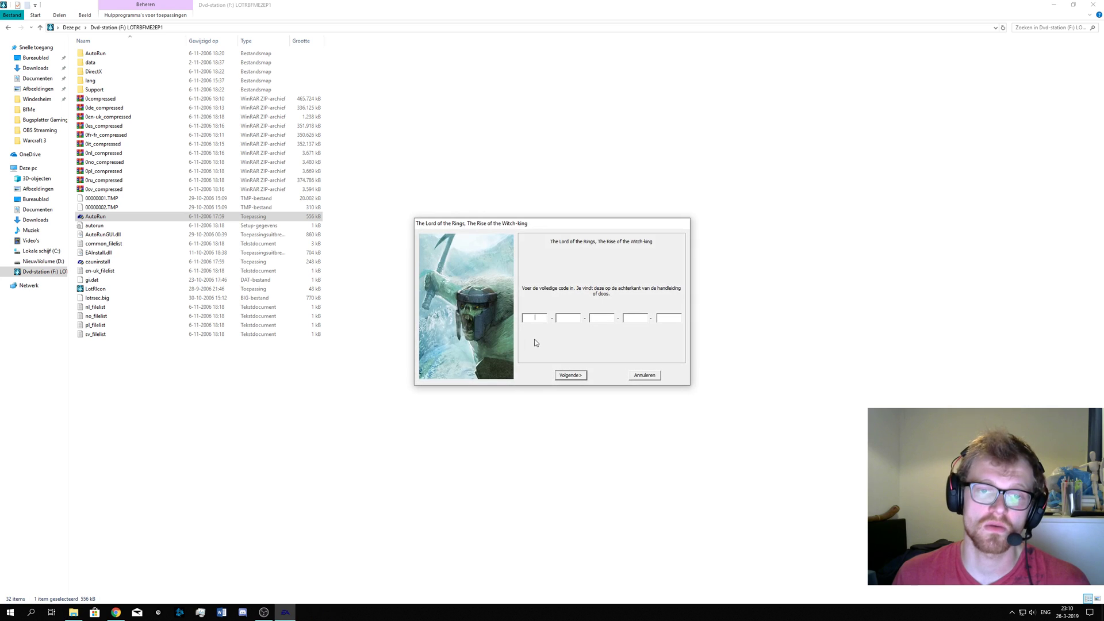
{"action": "left_click", "coordinate": [73, 612]}
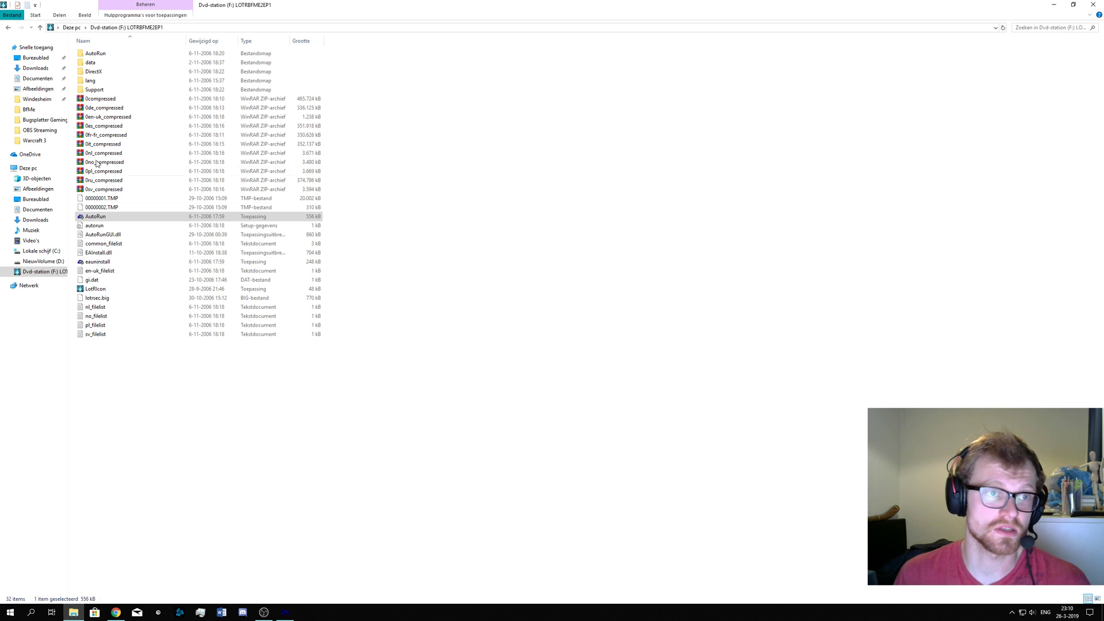
{"action": "left_click", "coordinate": [36, 68]}
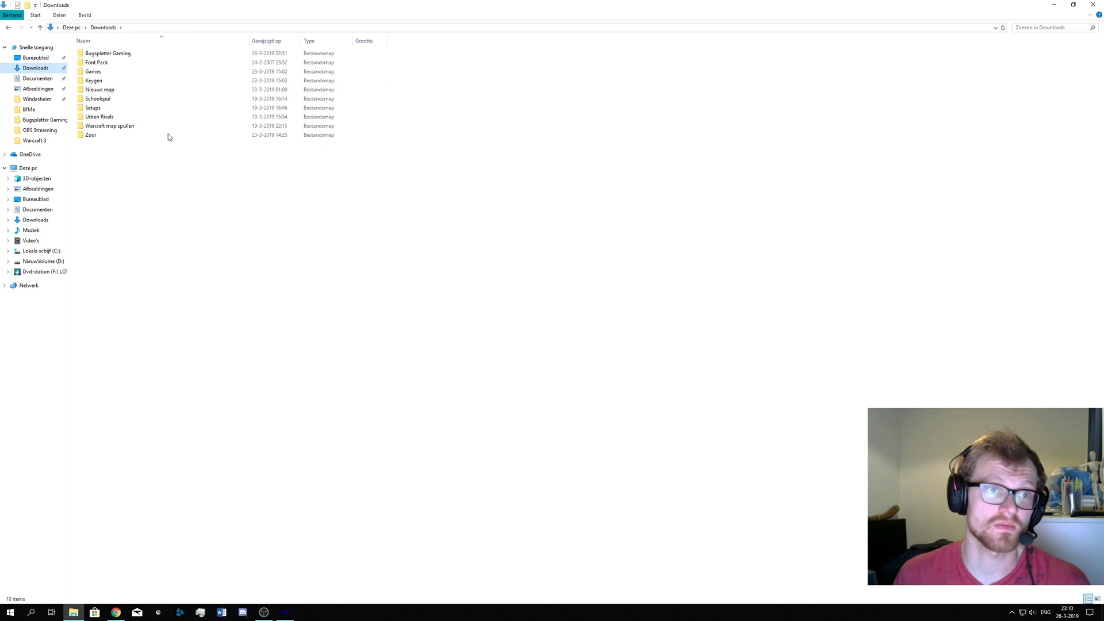
Step: Check the install guide, move the CD-key dialog aside, and open the Bugsplatter Gaming folder
{"action": "left_click", "coordinate": [148, 81]}
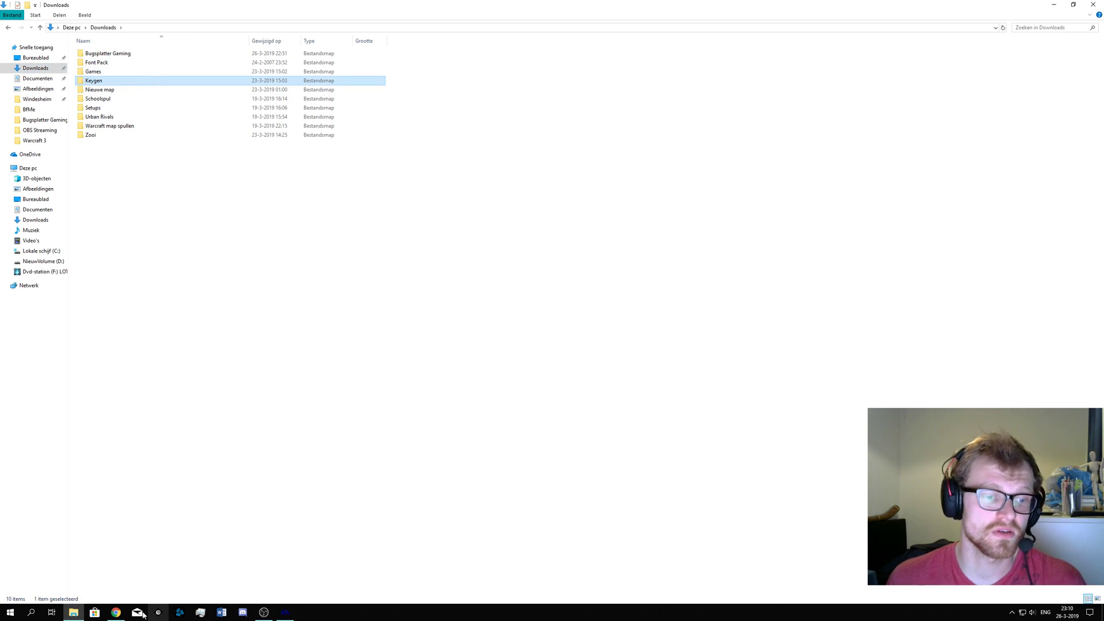
{"action": "left_click", "coordinate": [116, 612]}
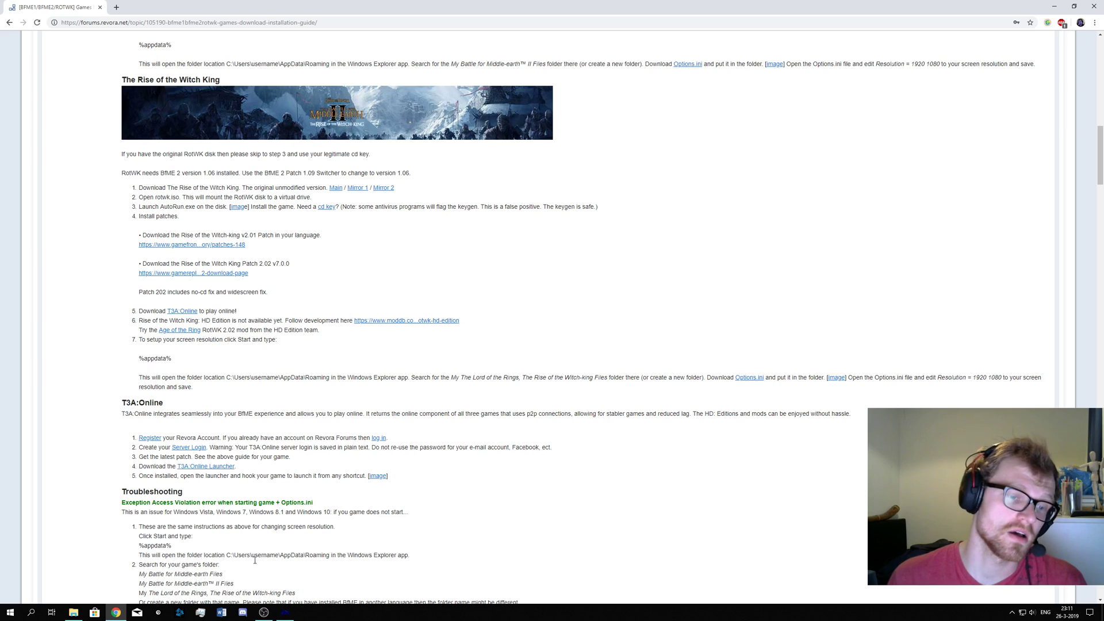
{"action": "left_click_drag", "start_coordinate": [549, 229], "coordinate": [535, 243]}
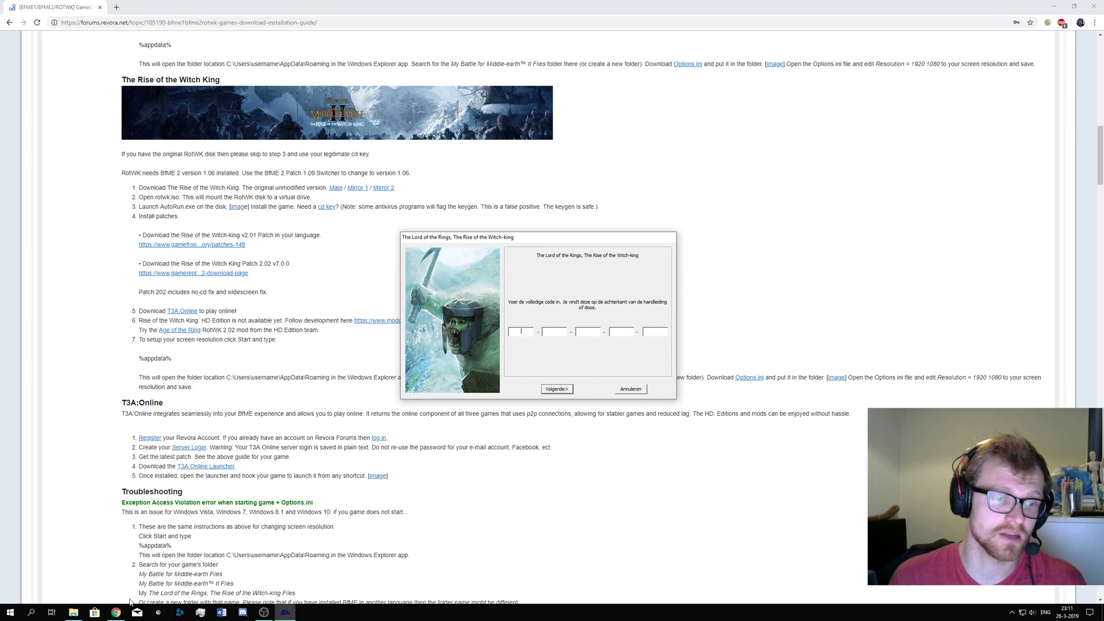
{"action": "left_click", "coordinate": [73, 611]}
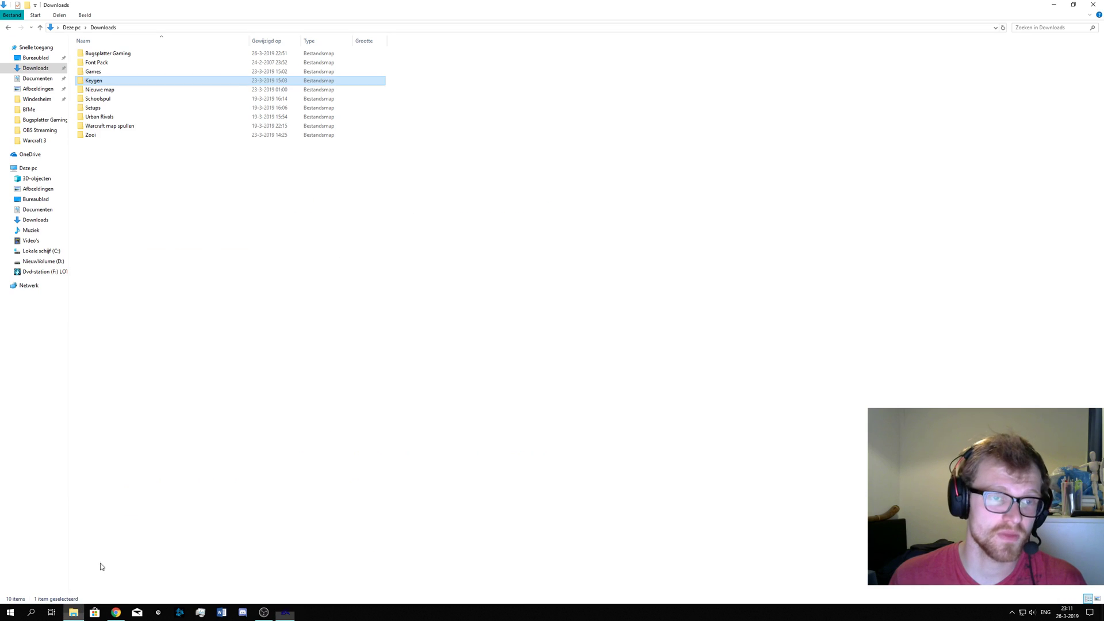
{"action": "double_click", "coordinate": [108, 54]}
{"action": "left_click", "coordinate": [102, 92]}
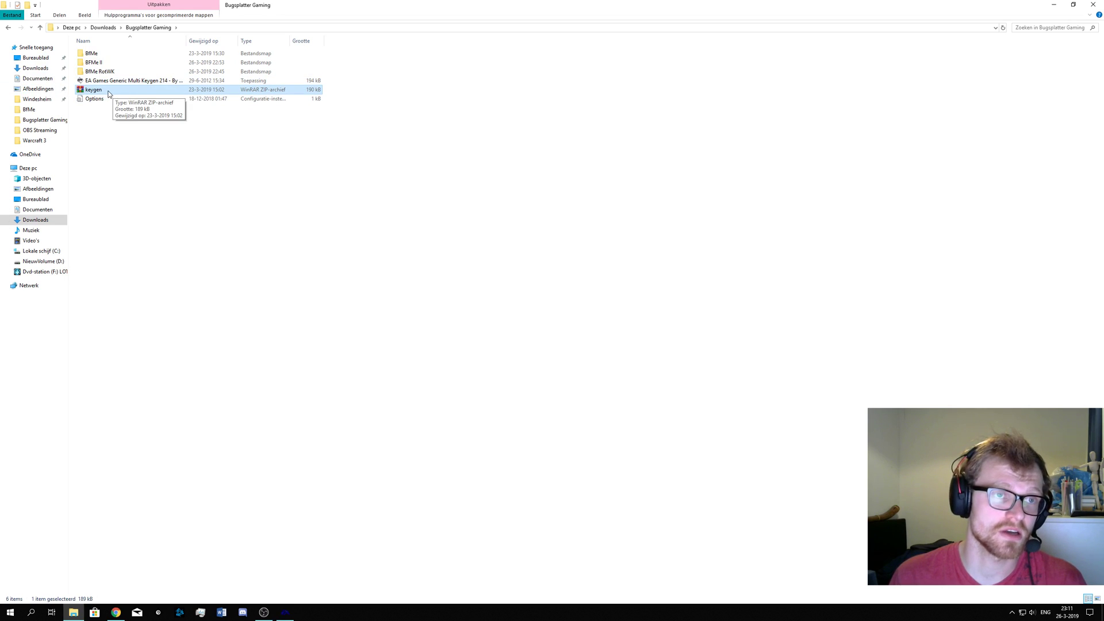
Step: Launch the EA Games keygen and generate a key for The Lord of The Rings: The Rise of the Witch-King
{"action": "double_click", "coordinate": [101, 81]}
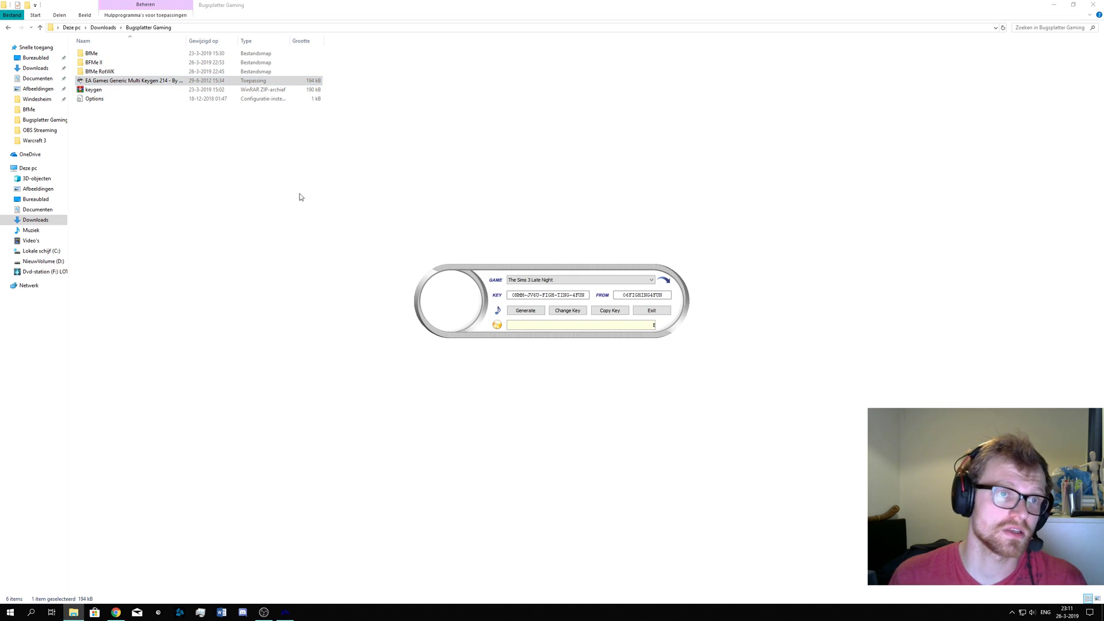
{"action": "left_click", "coordinate": [581, 280]}
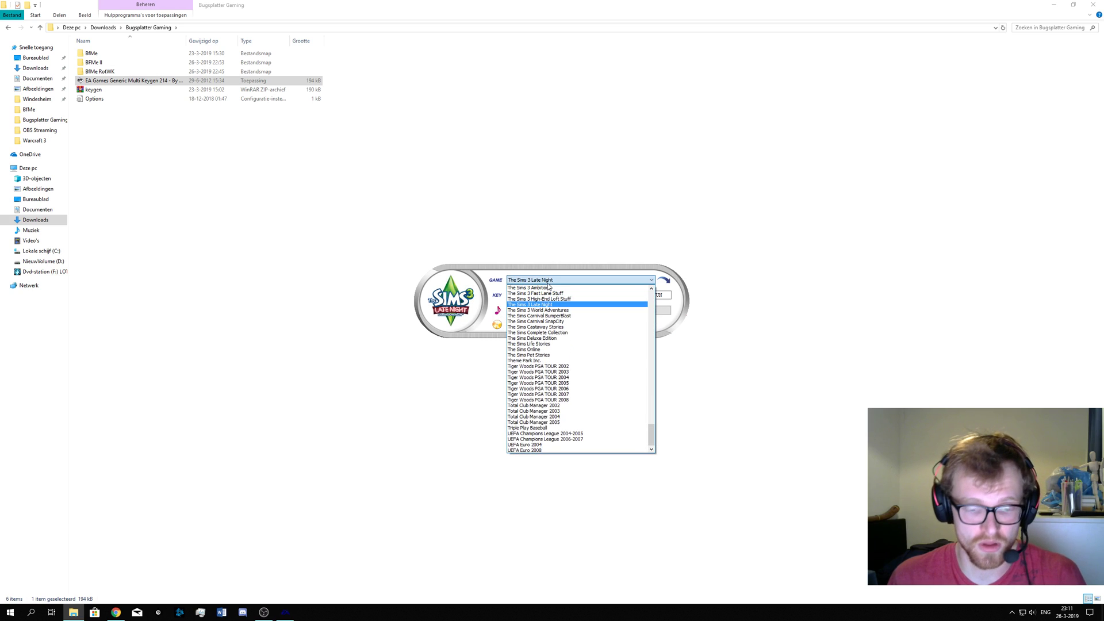
{"action": "scroll", "coordinate": [601, 317], "scroll_direction": "up", "scroll_amount": 3}
{"action": "left_click", "coordinate": [601, 322]}
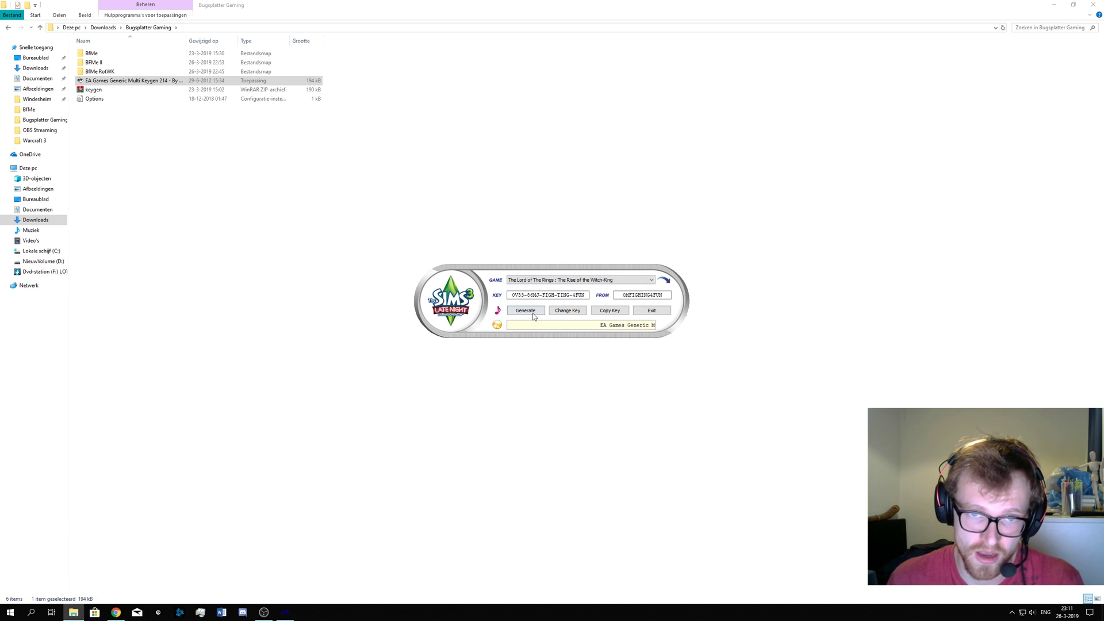
{"action": "left_click", "coordinate": [529, 311]}
{"action": "left_click", "coordinate": [530, 311]}
Step: Place the code-entry window above the keygen and type the generated CD key into the installer
{"action": "left_click_drag", "start_coordinate": [540, 317], "coordinate": [480, 383]}
{"action": "left_click", "coordinate": [283, 613]}
{"action": "left_click_drag", "start_coordinate": [513, 237], "coordinate": [470, 174]}
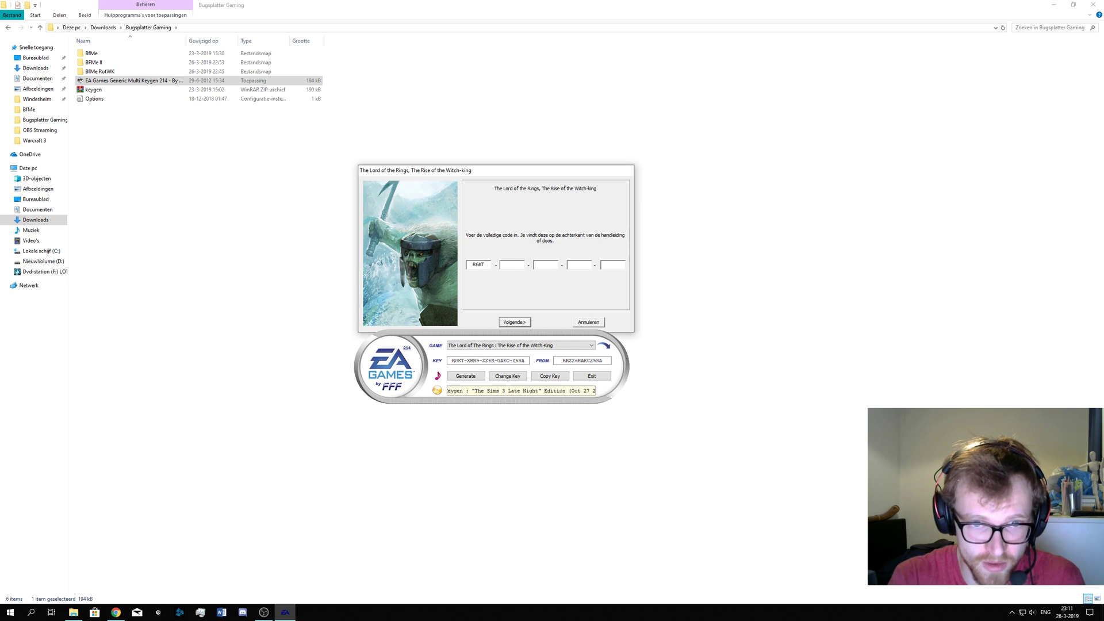
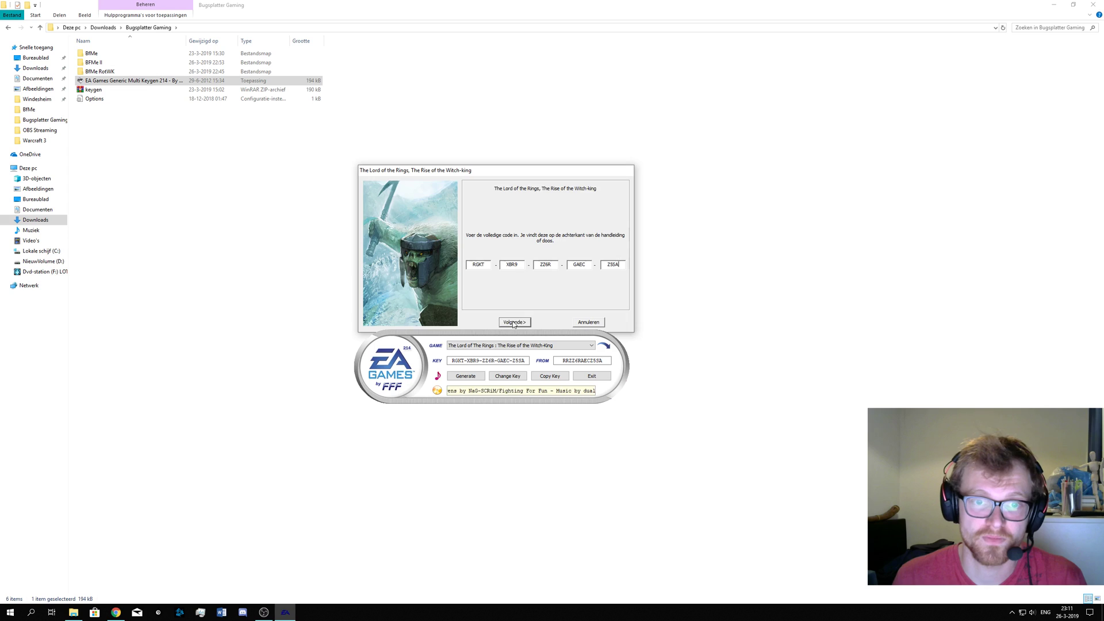
Step: Confirm the CD key, accept the default install location, and begin copying game files
{"action": "left_click", "coordinate": [514, 322]}
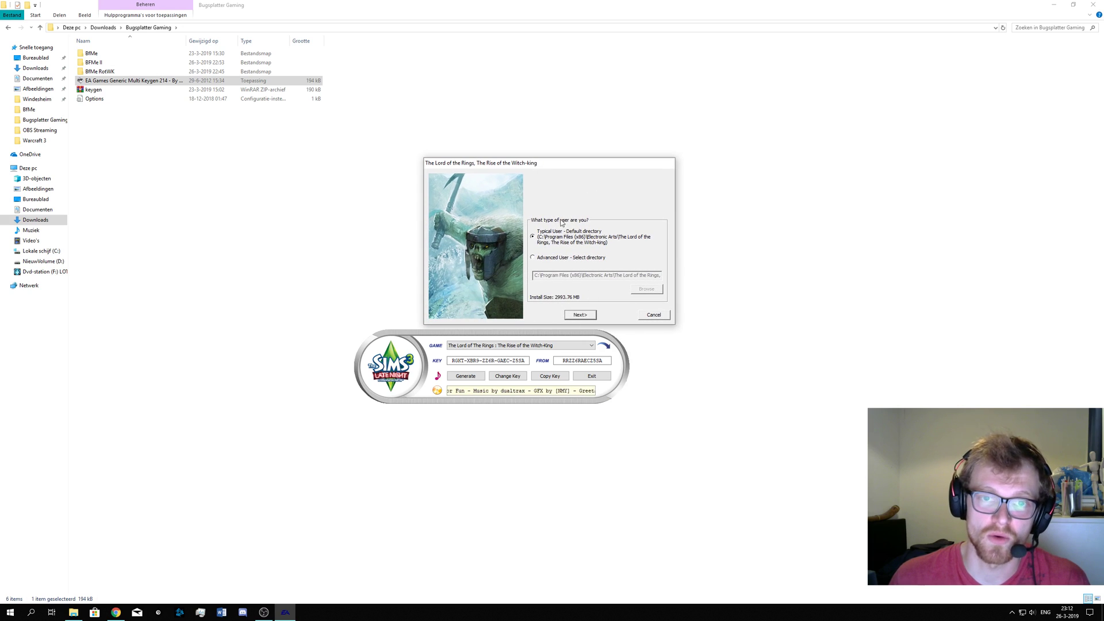
{"action": "left_click", "coordinate": [580, 314]}
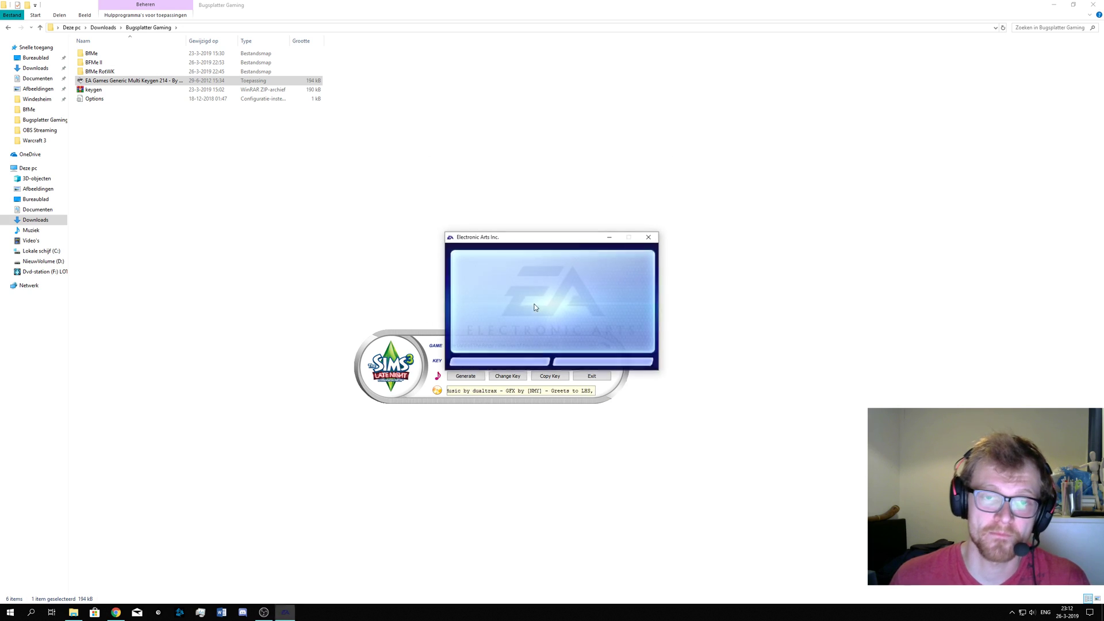
{"action": "left_click", "coordinate": [500, 362]}
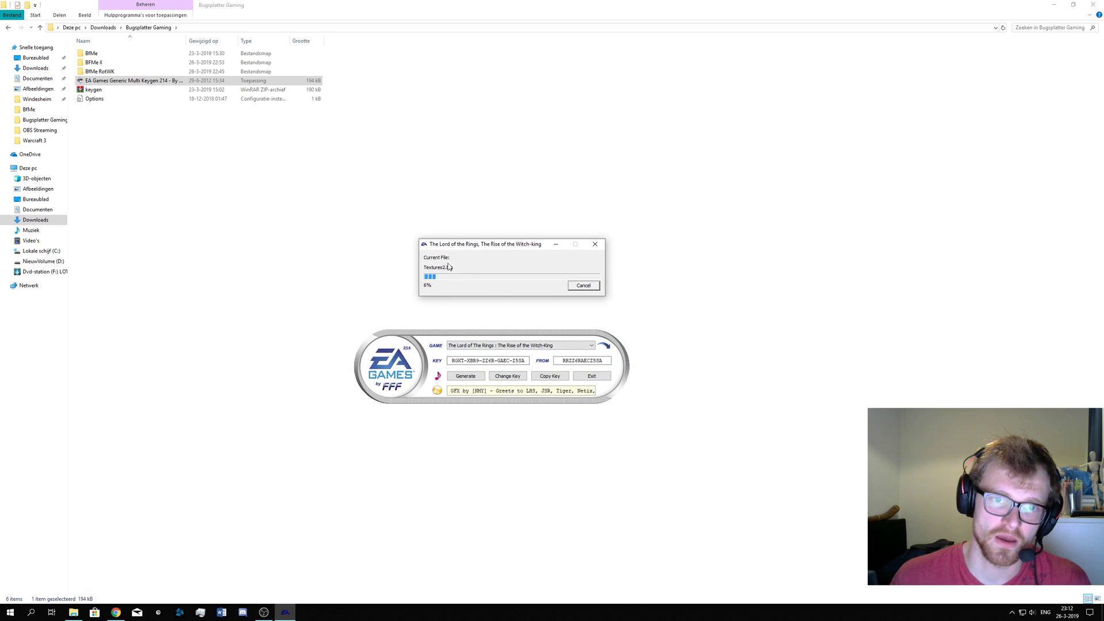
Step: Review the Patch 2.02 line in the guide, close the keygen, and finish without launching the game
{"action": "left_click", "coordinate": [310, 311]}
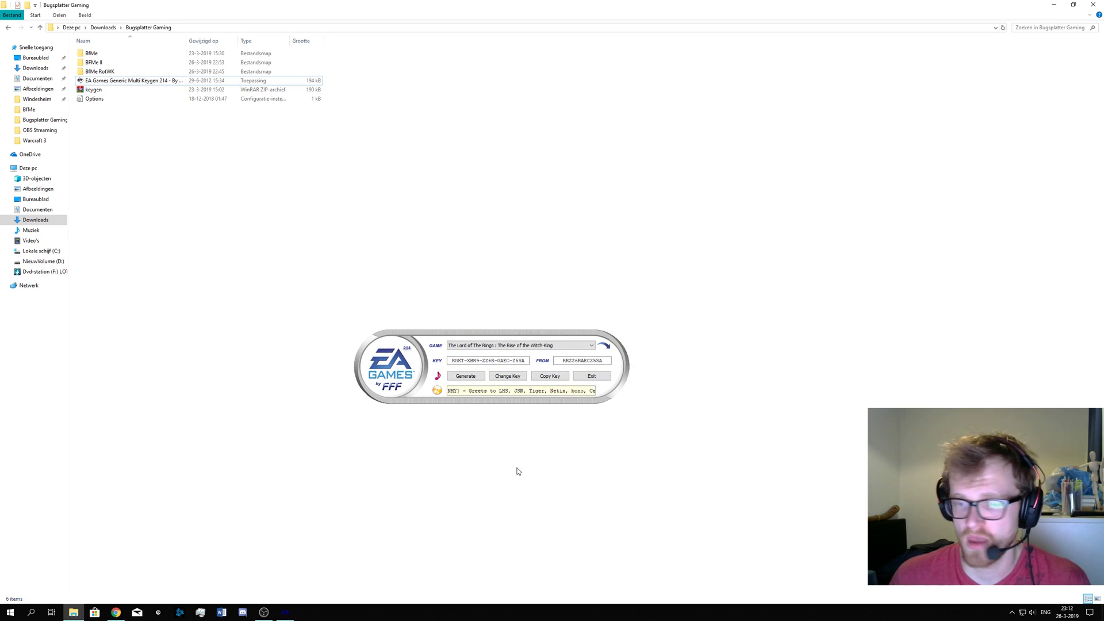
{"action": "left_click", "coordinate": [116, 612]}
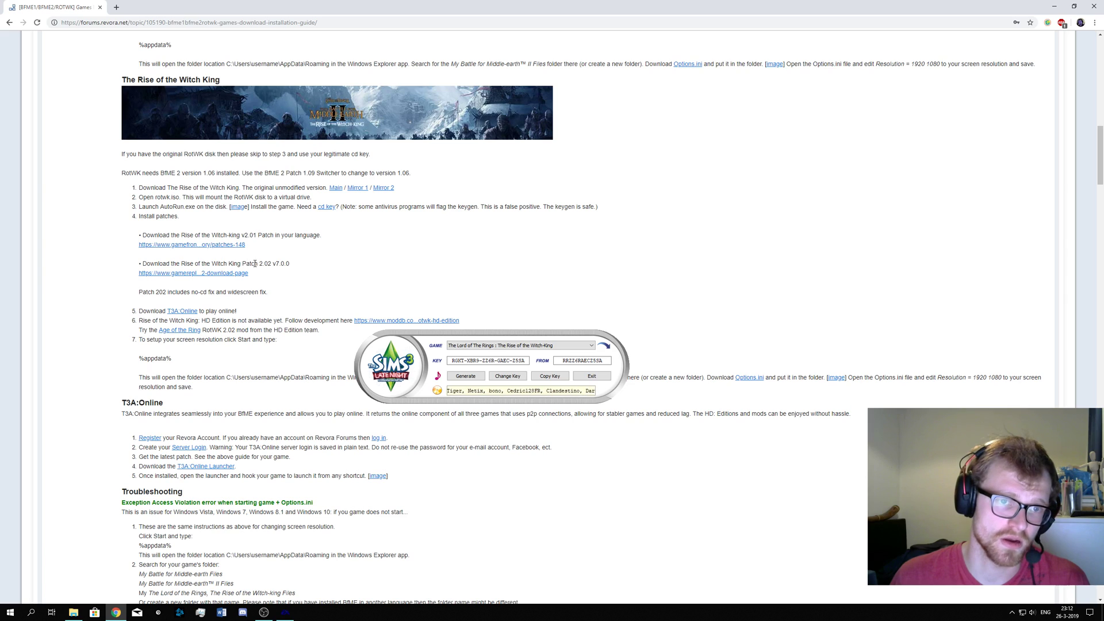
{"action": "left_click_drag", "start_coordinate": [255, 264], "coordinate": [294, 266]}
{"action": "left_click", "coordinate": [433, 268]}
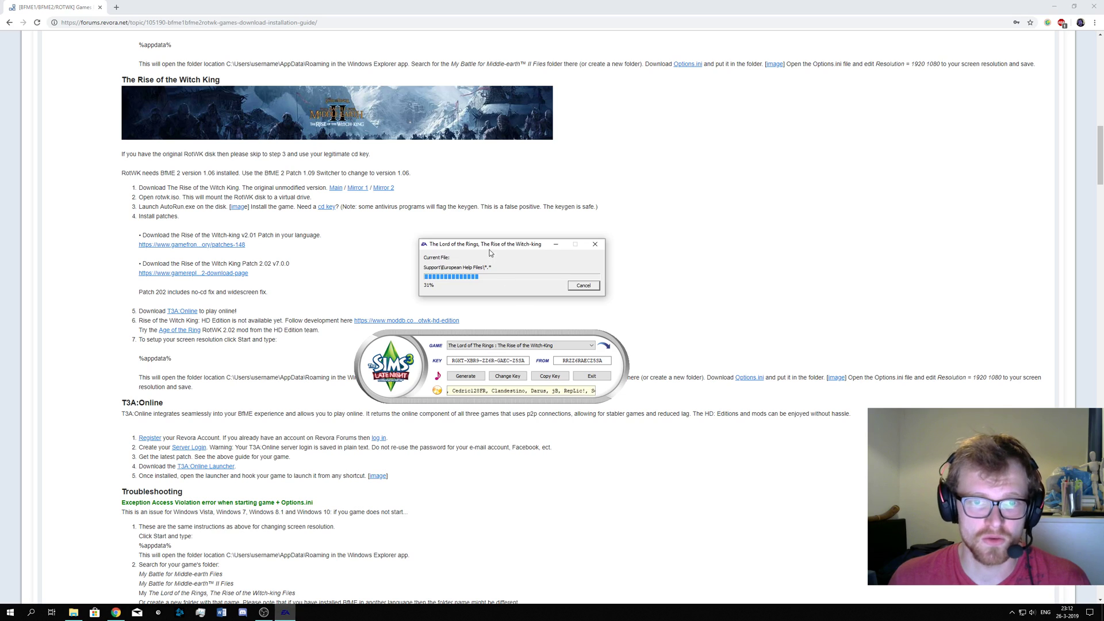
{"action": "left_click_drag", "start_coordinate": [490, 253], "coordinate": [492, 263]}
{"action": "left_click", "coordinate": [592, 376]}
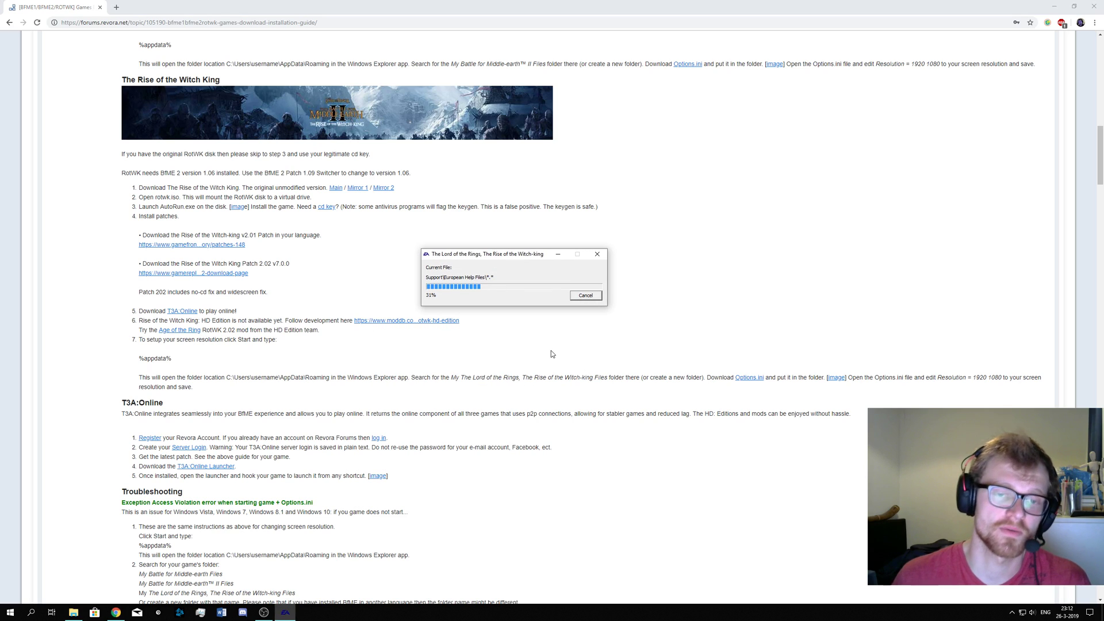
{"action": "left_click_drag", "start_coordinate": [487, 259], "coordinate": [478, 262]}
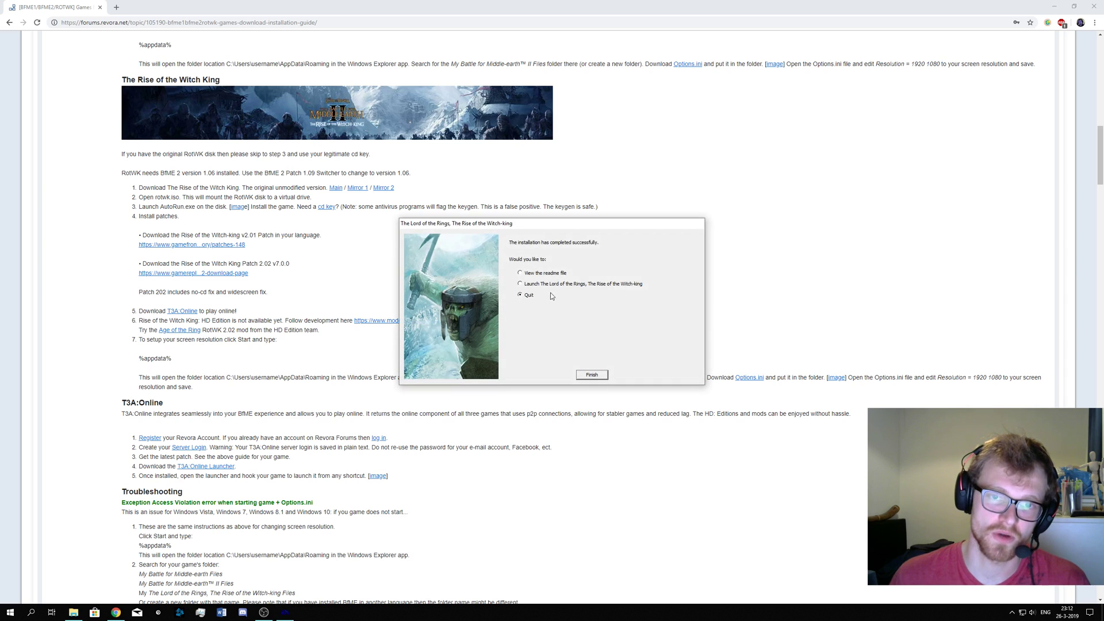
{"action": "left_click", "coordinate": [592, 375]}
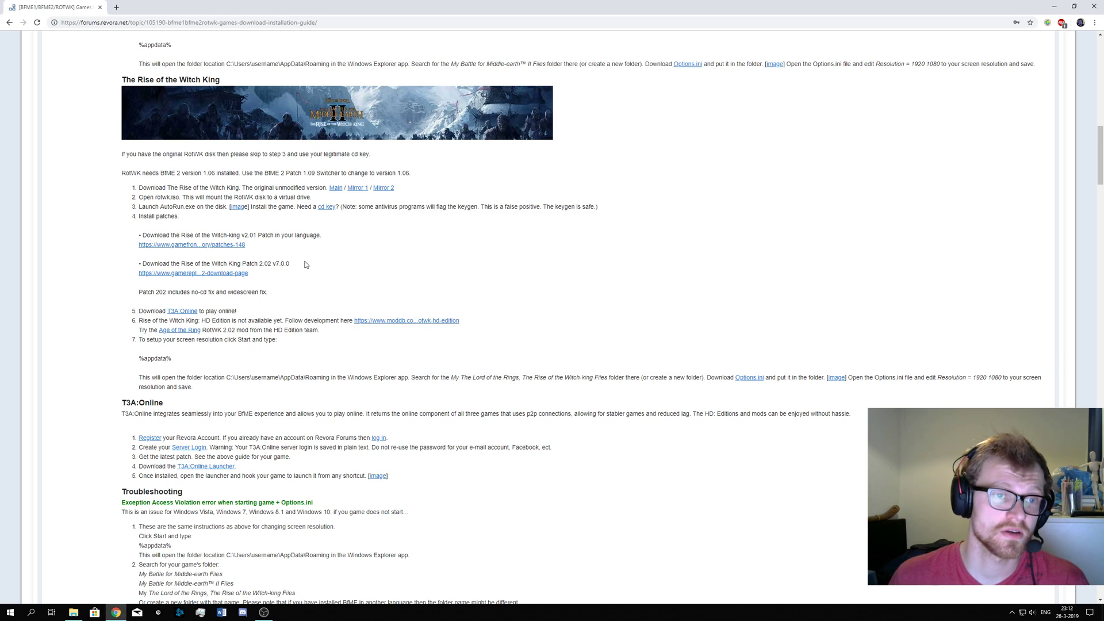
Step: Run the LotrBfMe2EP1-131073-english patch from BfMe RotWK and confirm the successful 2.01 update
{"action": "left_click", "coordinate": [73, 612]}
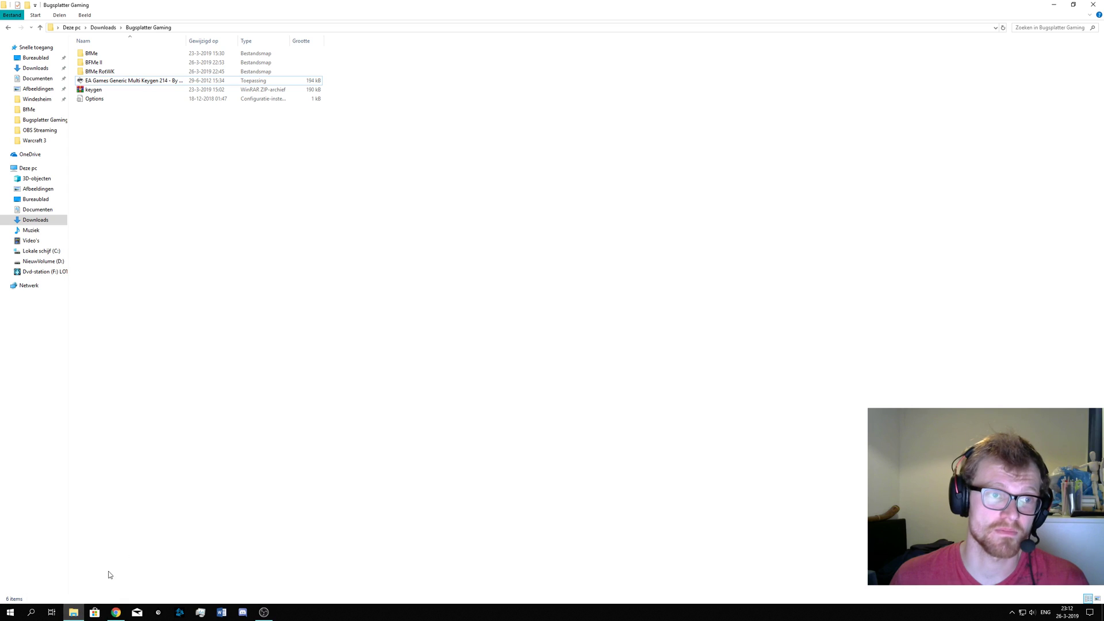
{"action": "double_click", "coordinate": [108, 71]}
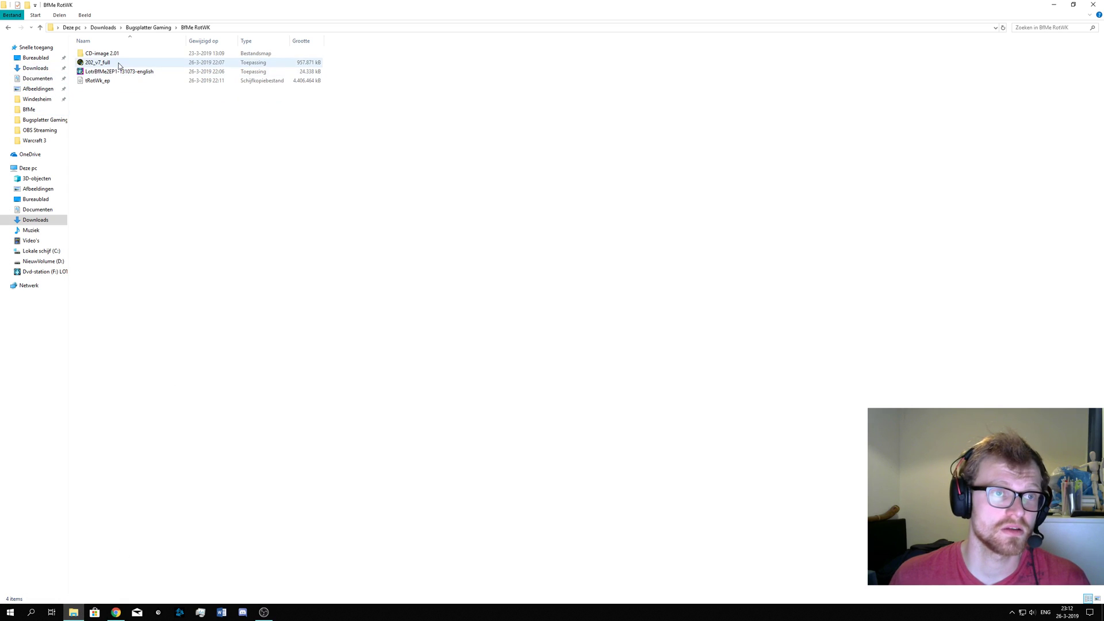
{"action": "left_click", "coordinate": [130, 72]}
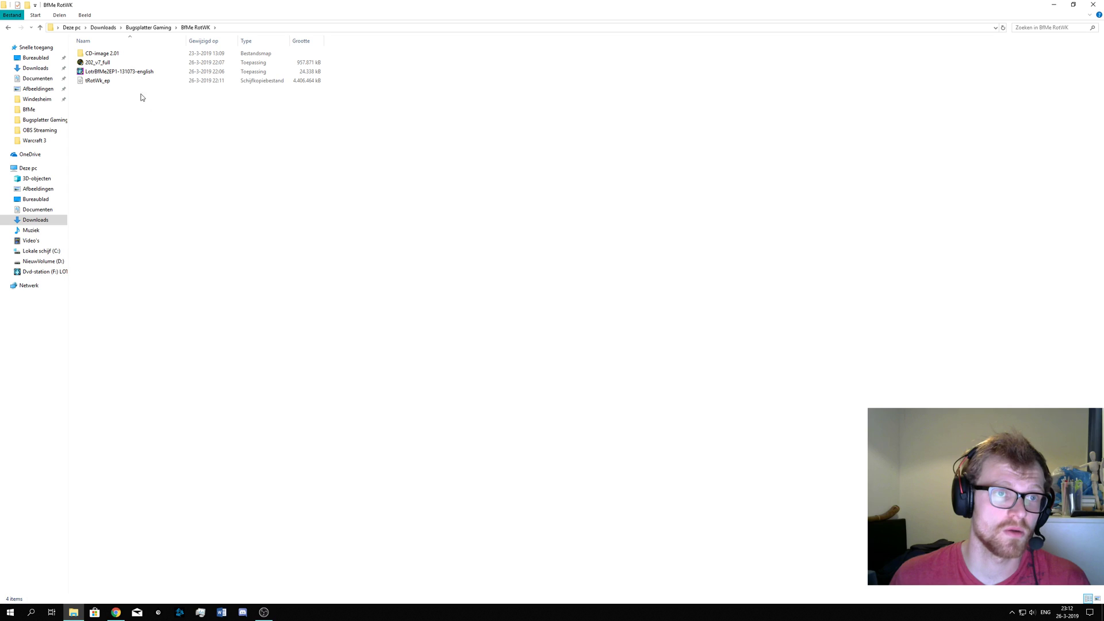
{"action": "left_click", "coordinate": [115, 76]}
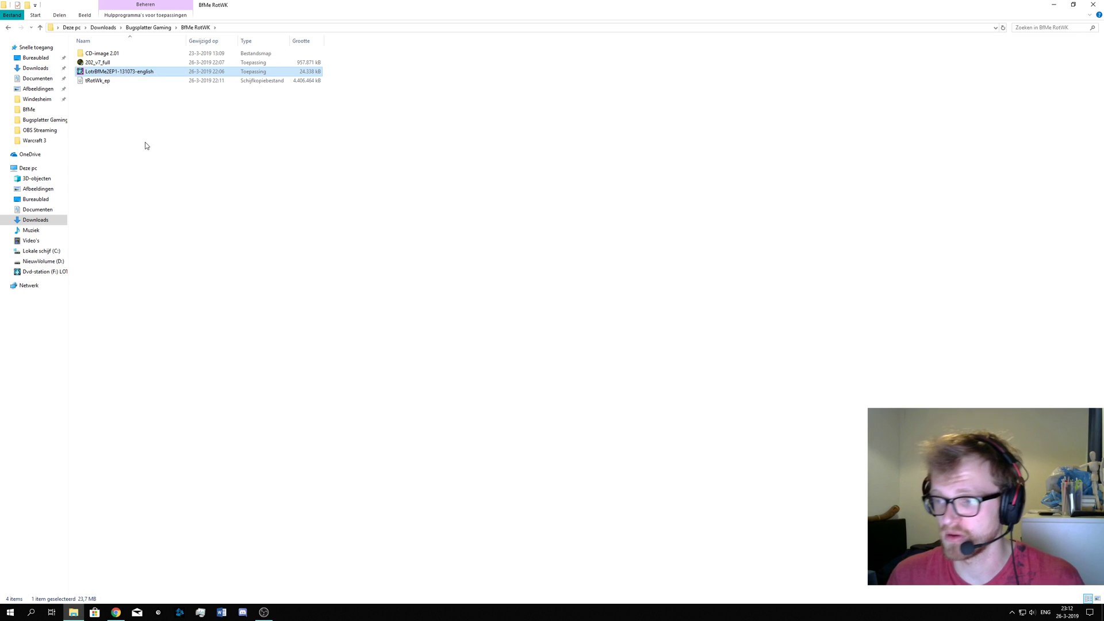
{"action": "left_click", "coordinate": [121, 107]}
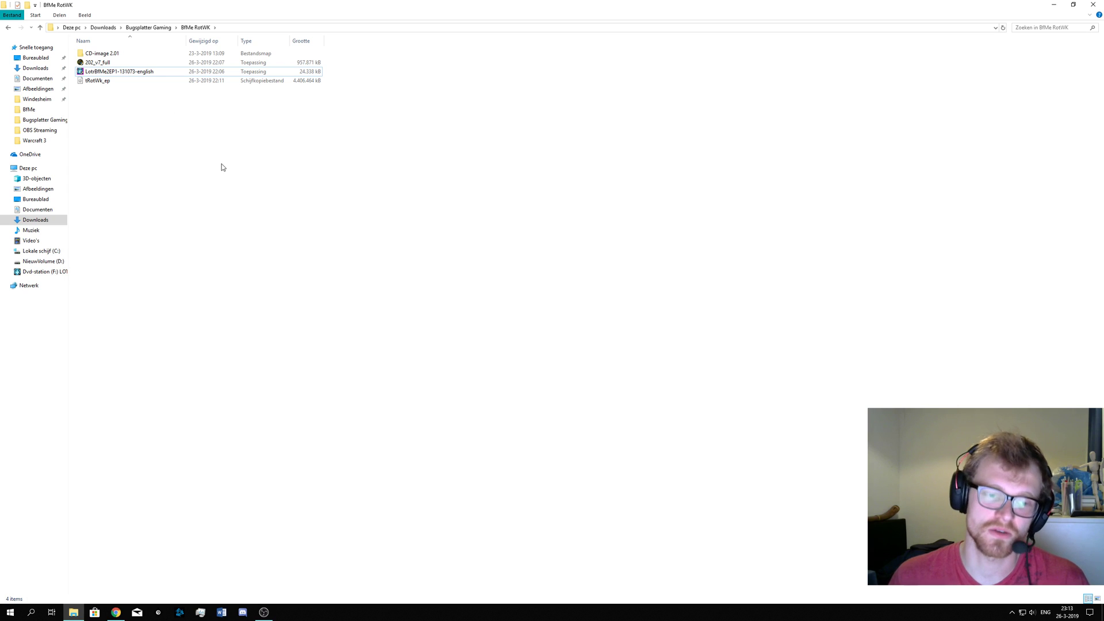
{"action": "left_click", "coordinate": [150, 74]}
{"action": "left_click", "coordinate": [133, 92]}
{"action": "double_click", "coordinate": [133, 73]}
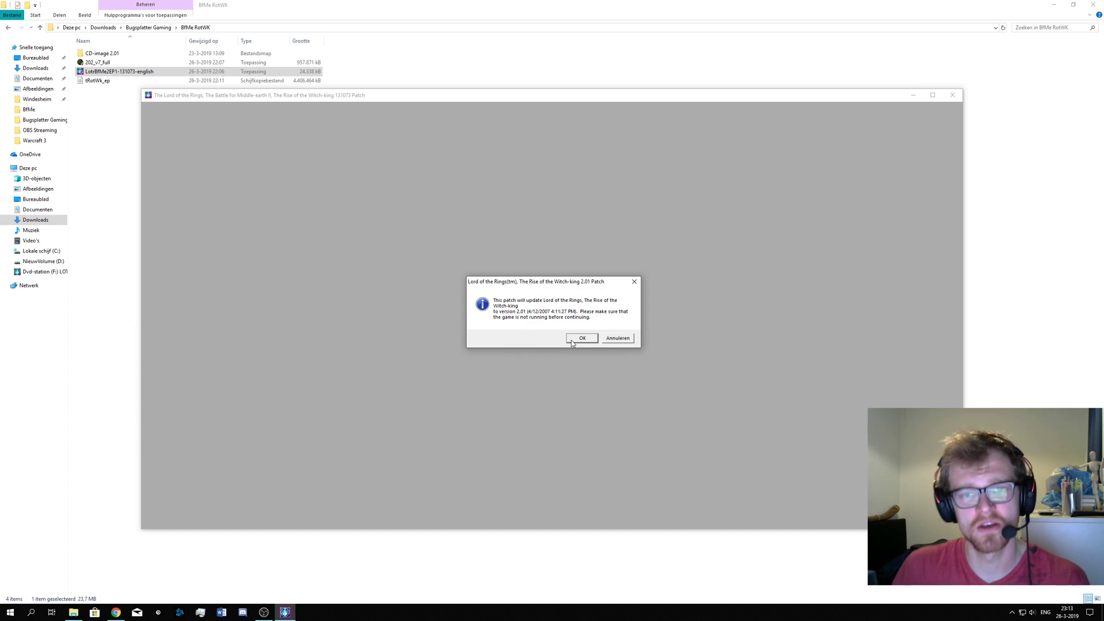
{"action": "left_click", "coordinate": [582, 338]}
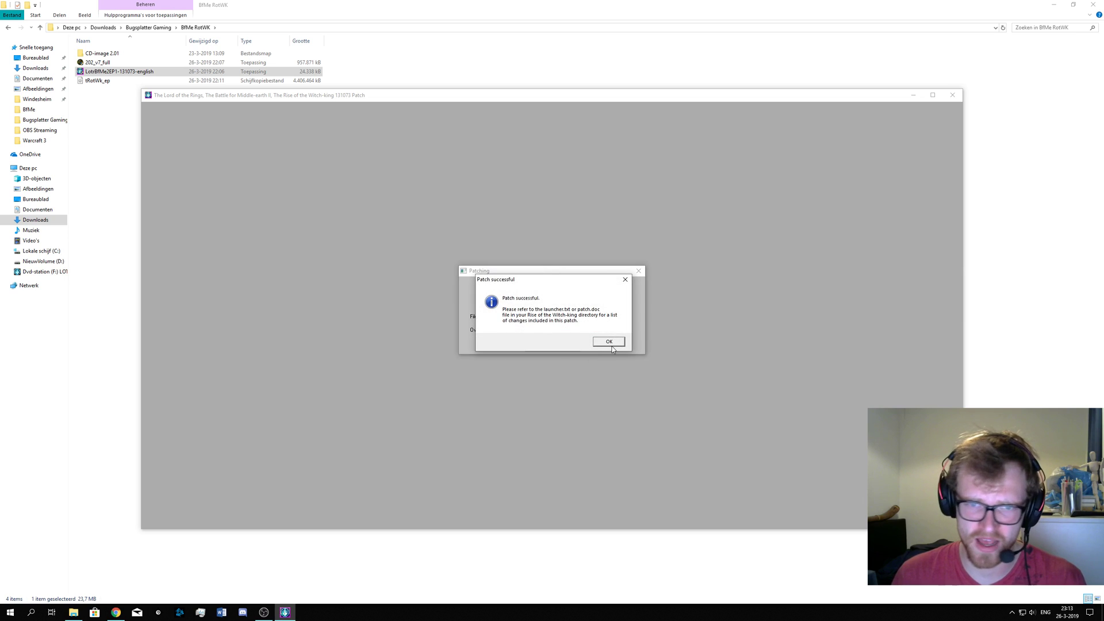
{"action": "left_click", "coordinate": [610, 341]}
{"action": "left_click", "coordinate": [330, 232]}
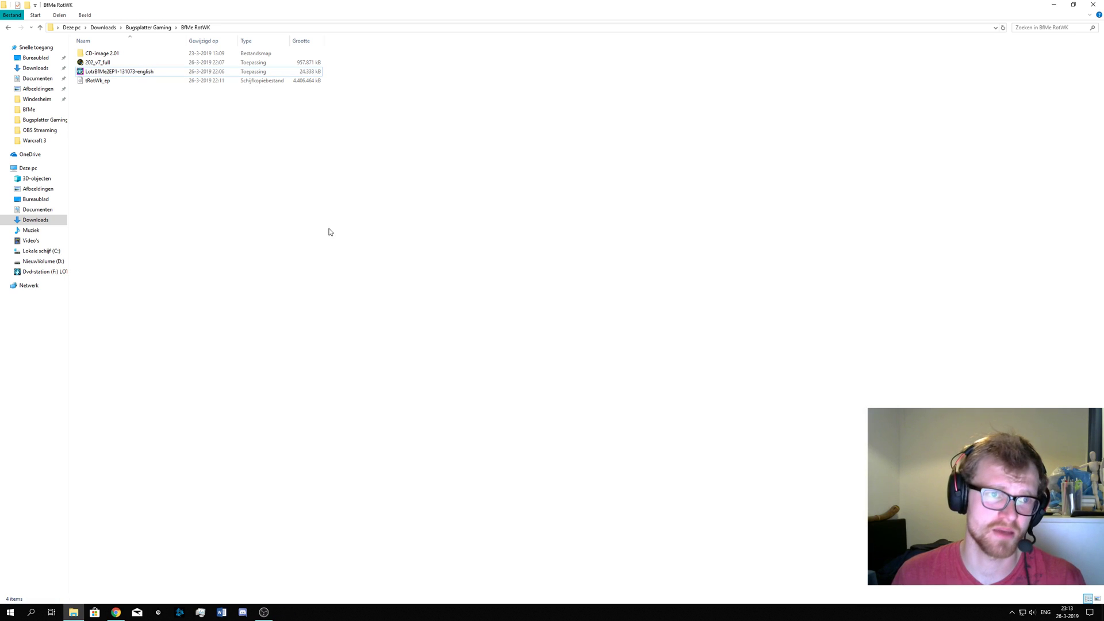
Step: Install RotWK 2.02 v7.0.0 from 202_v7_full with its desktop shortcut, then go up to Bugsplatter Gaming
{"action": "double_click", "coordinate": [104, 66]}
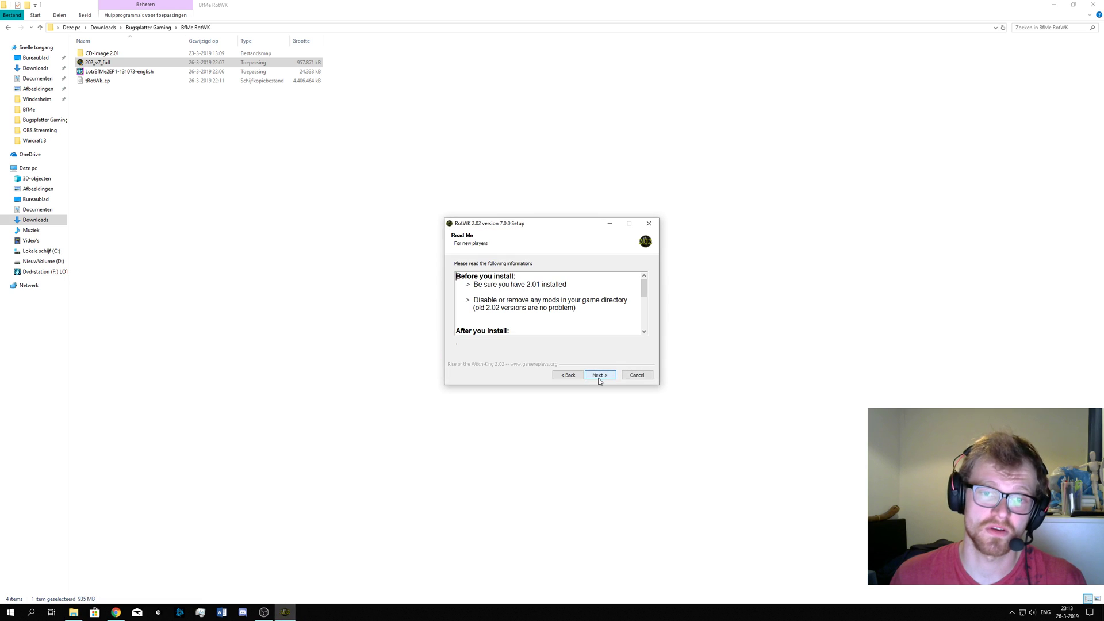
{"action": "left_click", "coordinate": [598, 376]}
{"action": "mouse_move", "coordinate": [531, 309]}
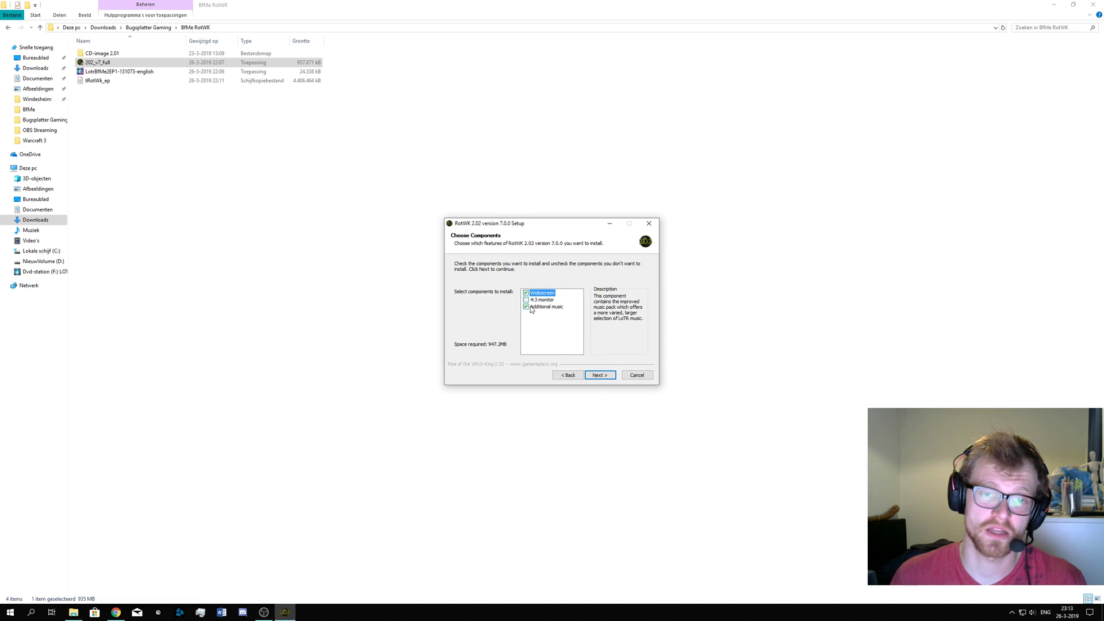
{"action": "left_click", "coordinate": [599, 376]}
{"action": "left_click", "coordinate": [598, 378]}
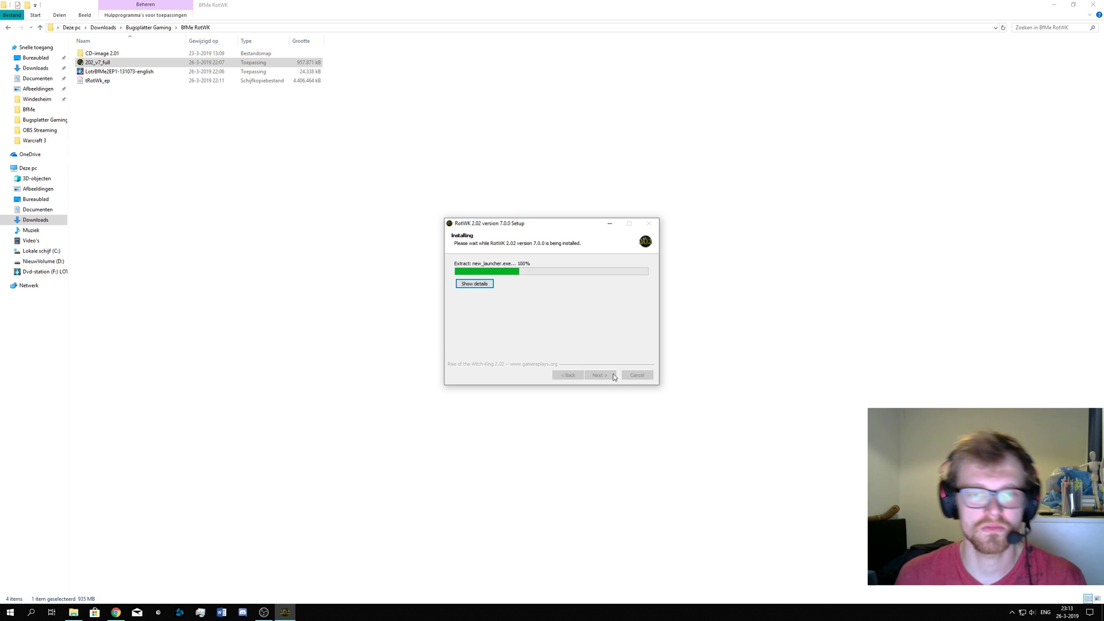
{"action": "left_click", "coordinate": [481, 286]}
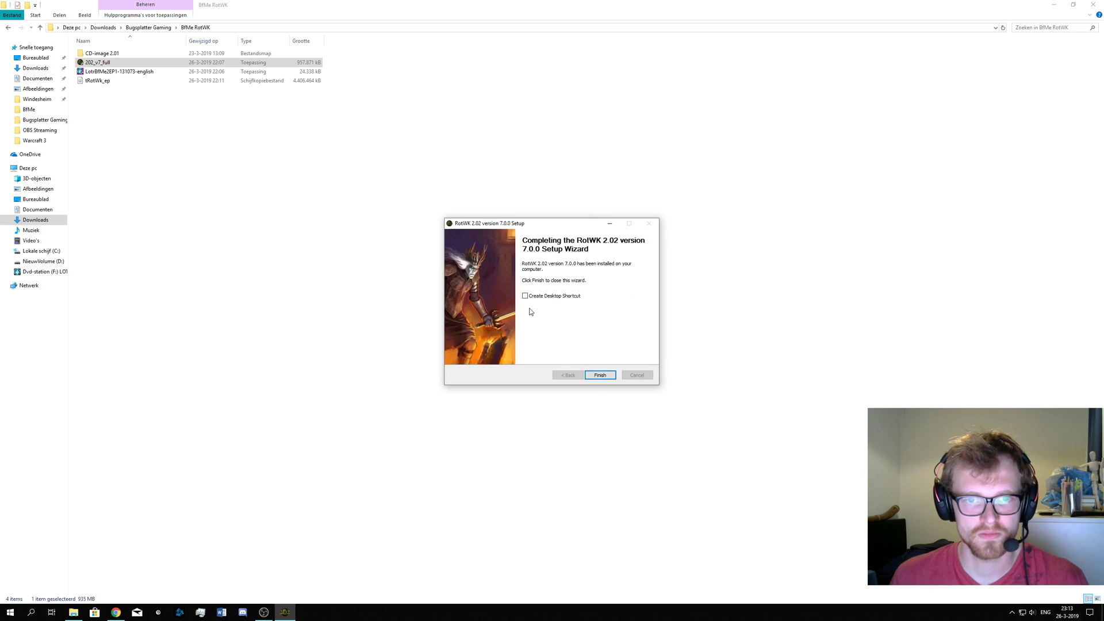
{"action": "left_click", "coordinate": [601, 376]}
{"action": "left_click", "coordinate": [370, 197]}
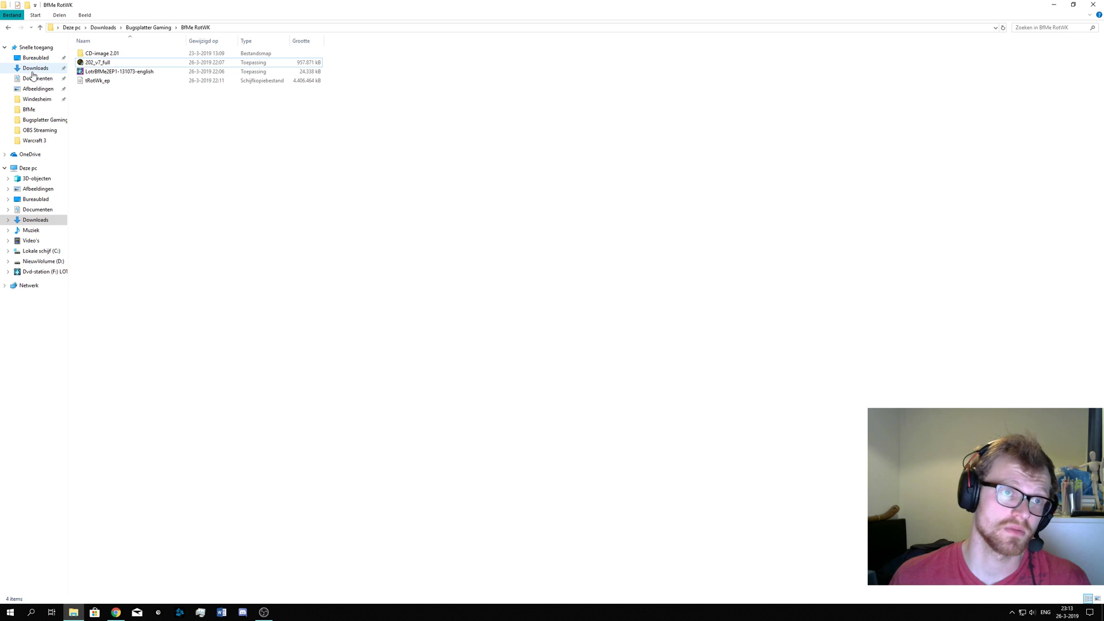
{"action": "left_click", "coordinate": [147, 27]}
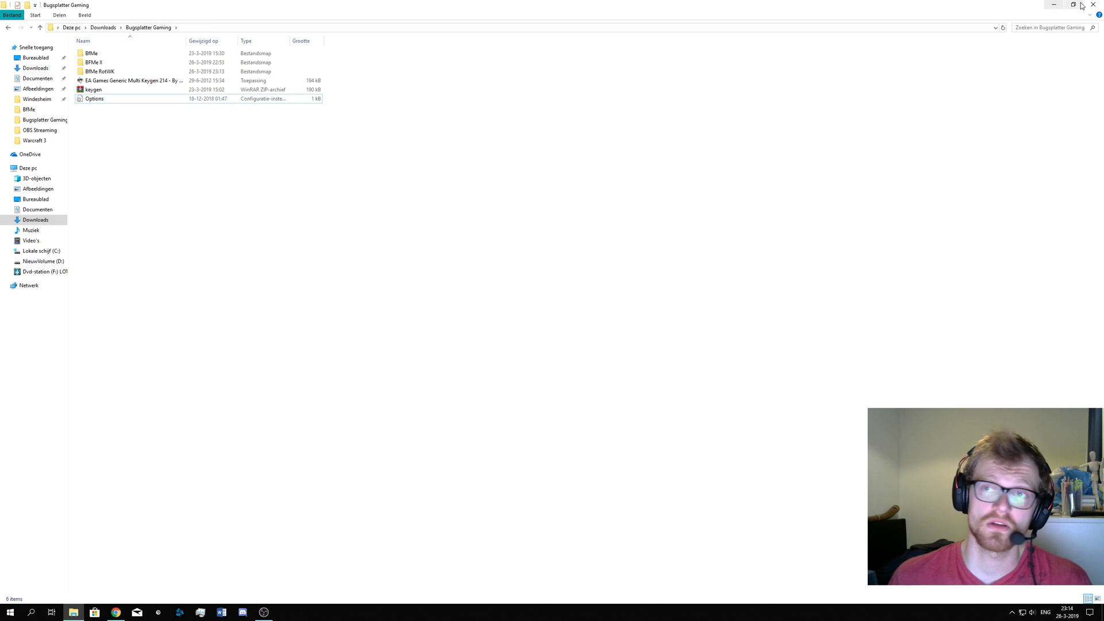
Step: Minimize File Explorer and Chrome and launch the 2.02 Switcher from the desktop
{"action": "left_click", "coordinate": [1055, 5]}
{"action": "left_click", "coordinate": [1061, 9]}
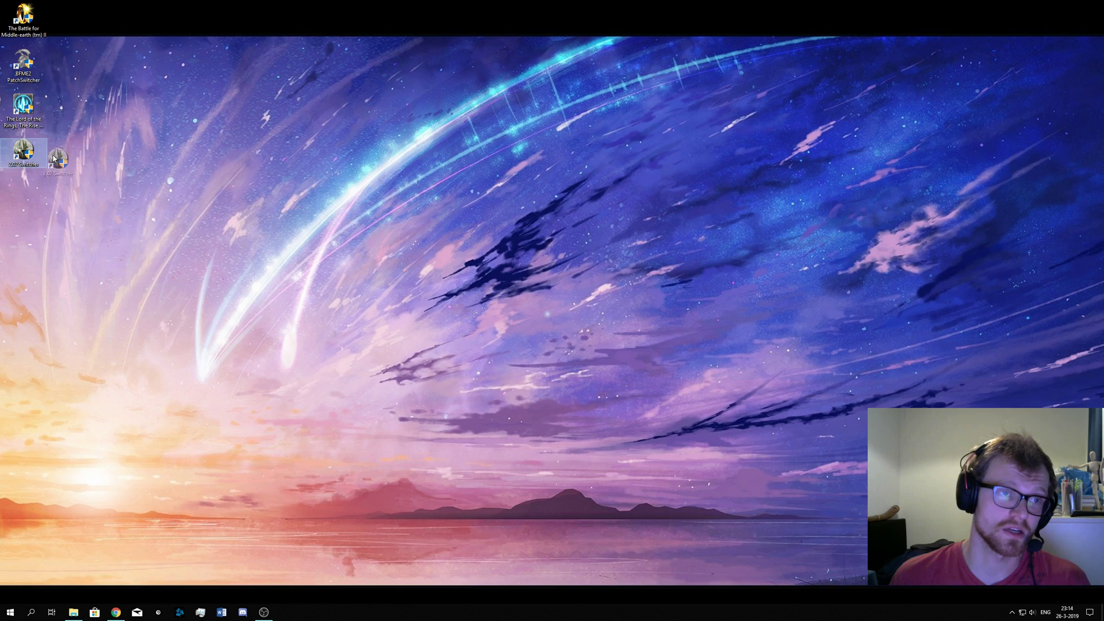
{"action": "double_click", "coordinate": [24, 152]}
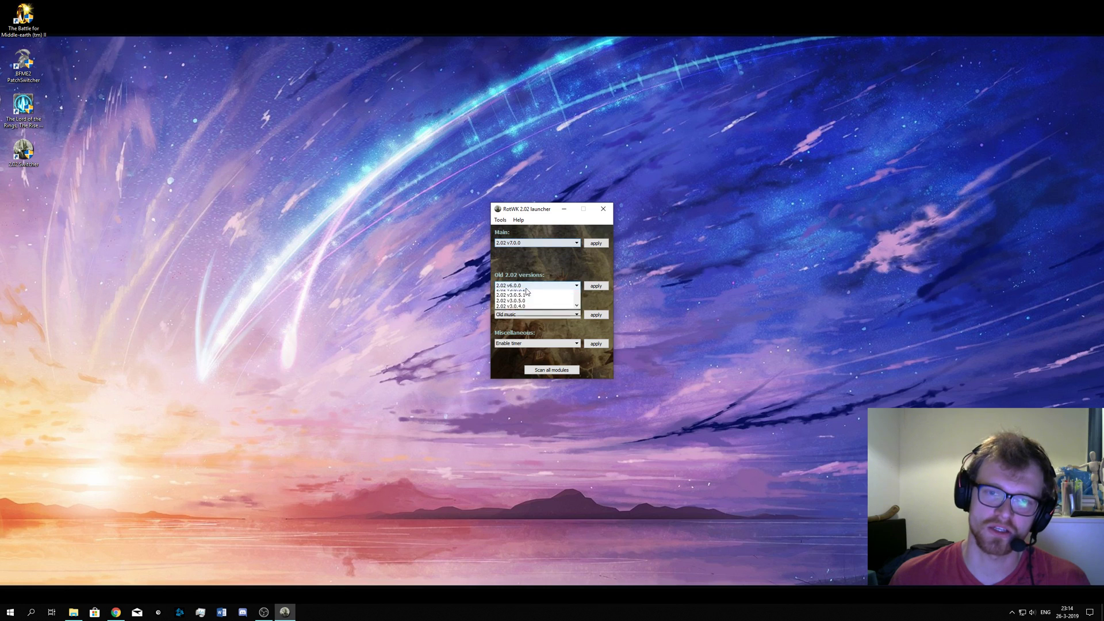
Step: Select 2.02 v7.0.0 as the Main module, apply it, and close the launcher
{"action": "left_click", "coordinate": [541, 267]}
{"action": "left_click", "coordinate": [534, 285]}
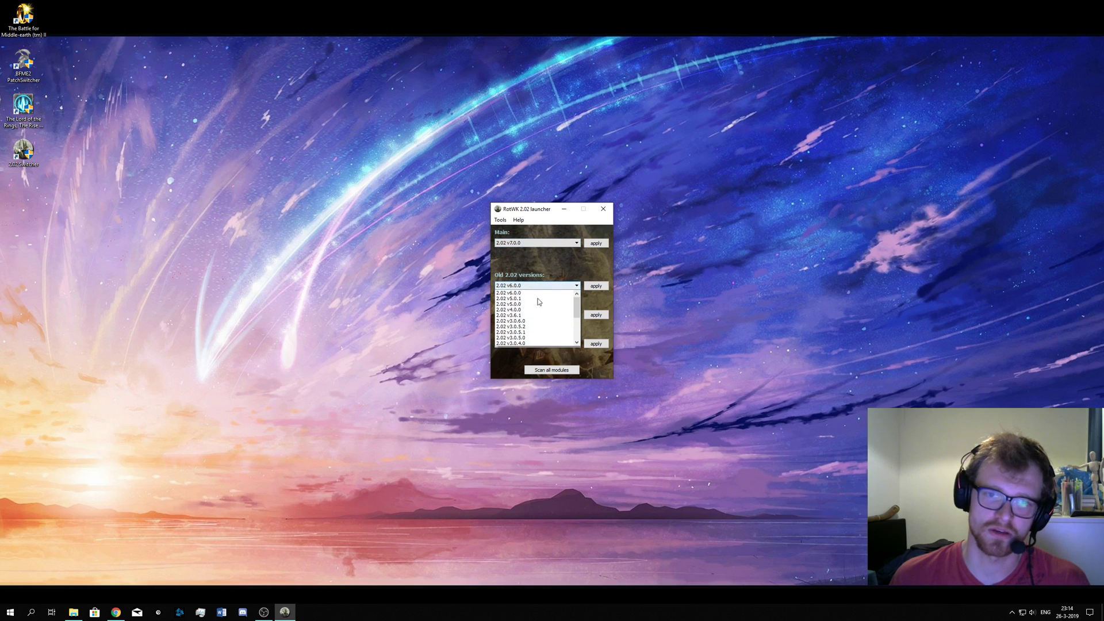
{"action": "left_click", "coordinate": [535, 281]}
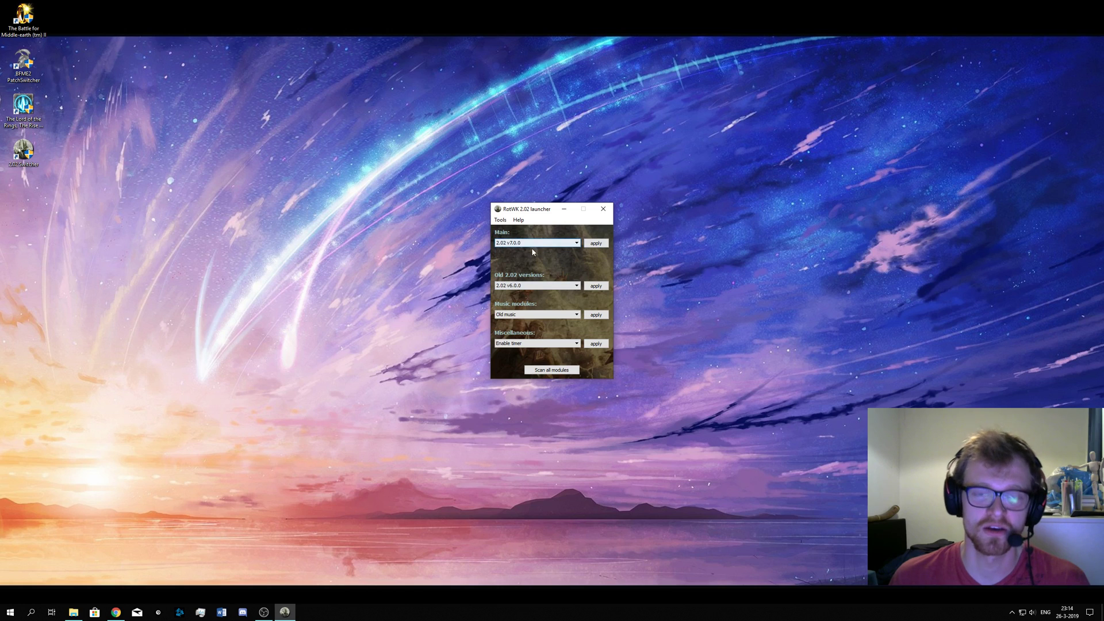
{"action": "left_click", "coordinate": [533, 243]}
{"action": "left_click", "coordinate": [536, 269]}
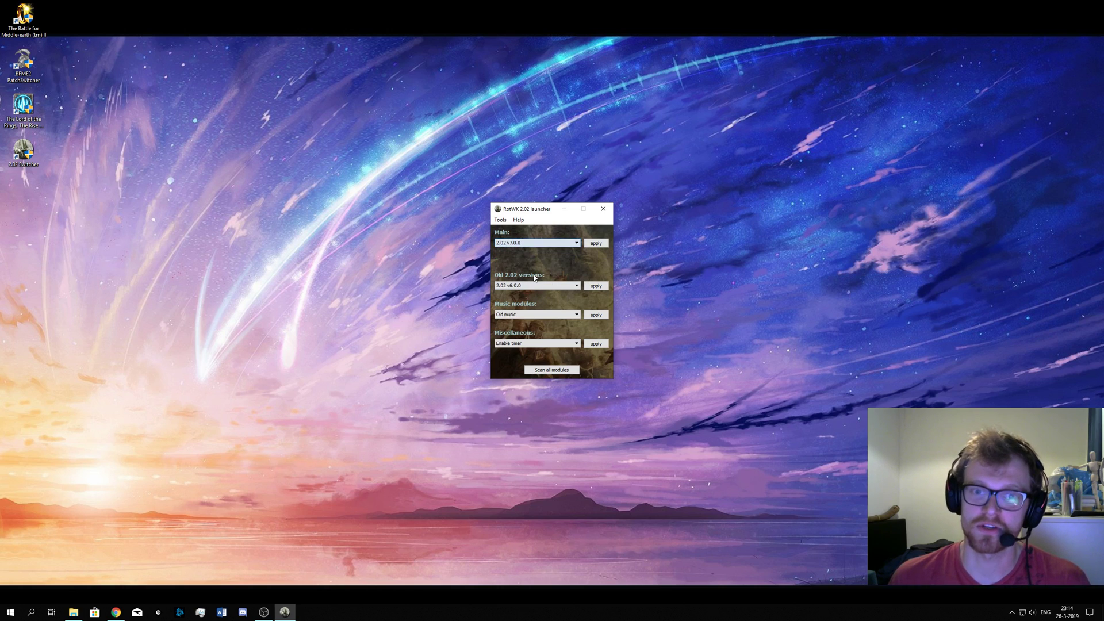
{"action": "left_click", "coordinate": [547, 243]}
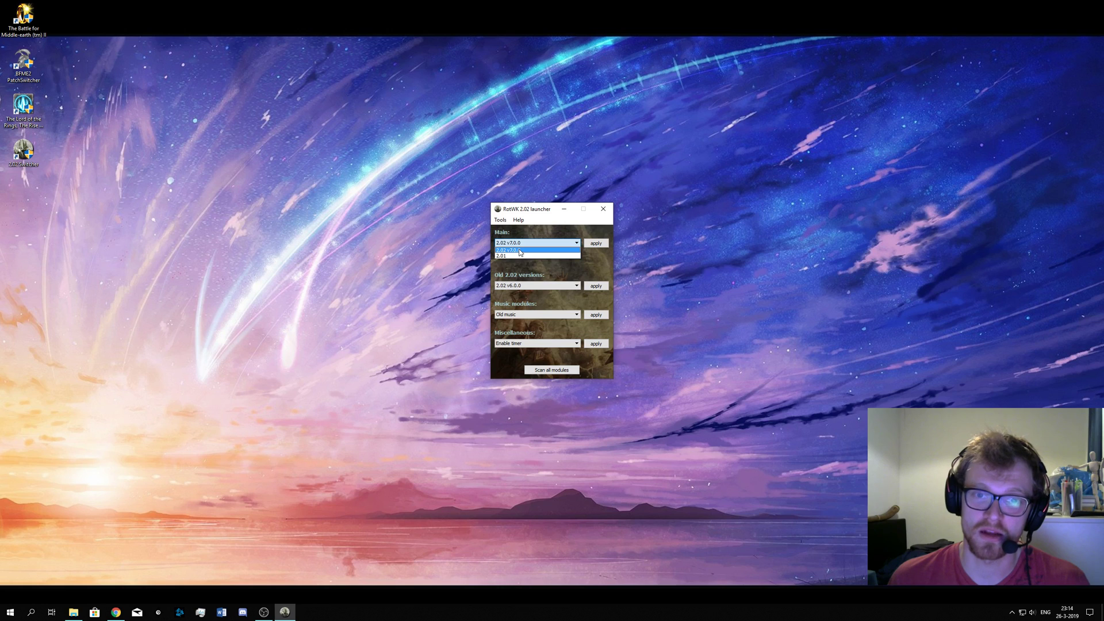
{"action": "left_click", "coordinate": [520, 251]}
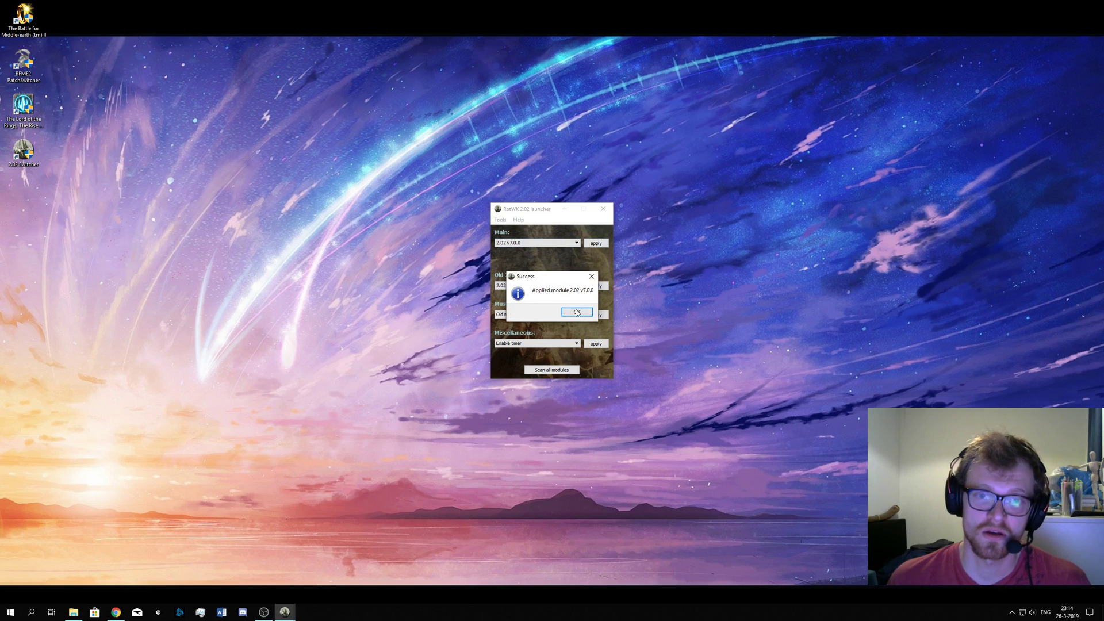
{"action": "left_click", "coordinate": [574, 313]}
{"action": "left_click", "coordinate": [603, 209]}
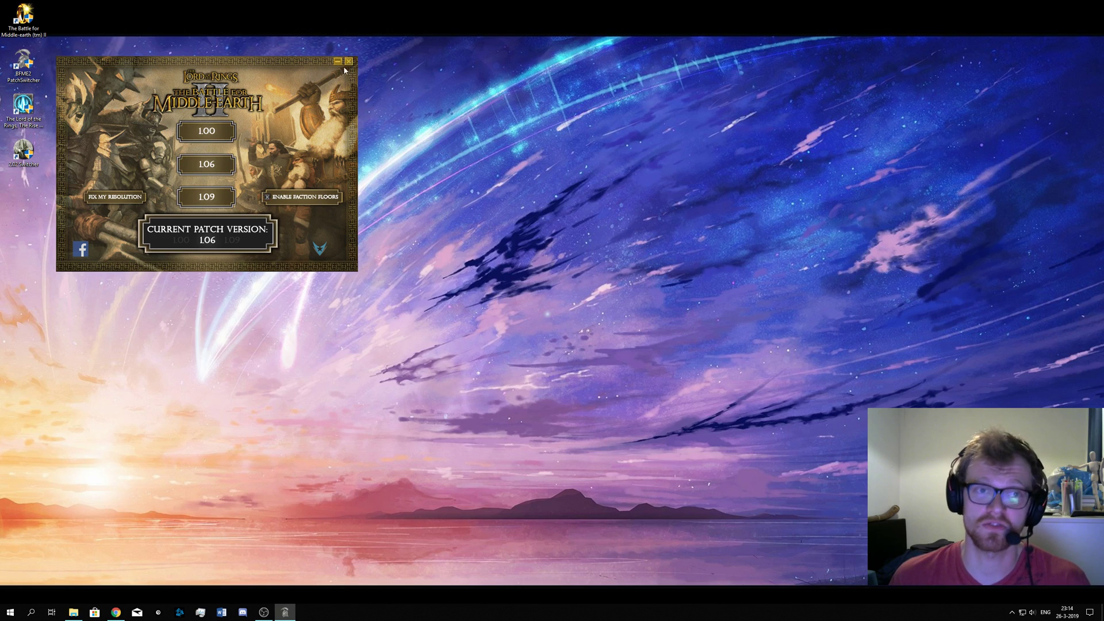
Step: Close the patch switcher and go to Documenten > Bugsplatter Gaming > RotWK in Explorer
{"action": "left_click", "coordinate": [349, 61]}
{"action": "left_click", "coordinate": [73, 612]}
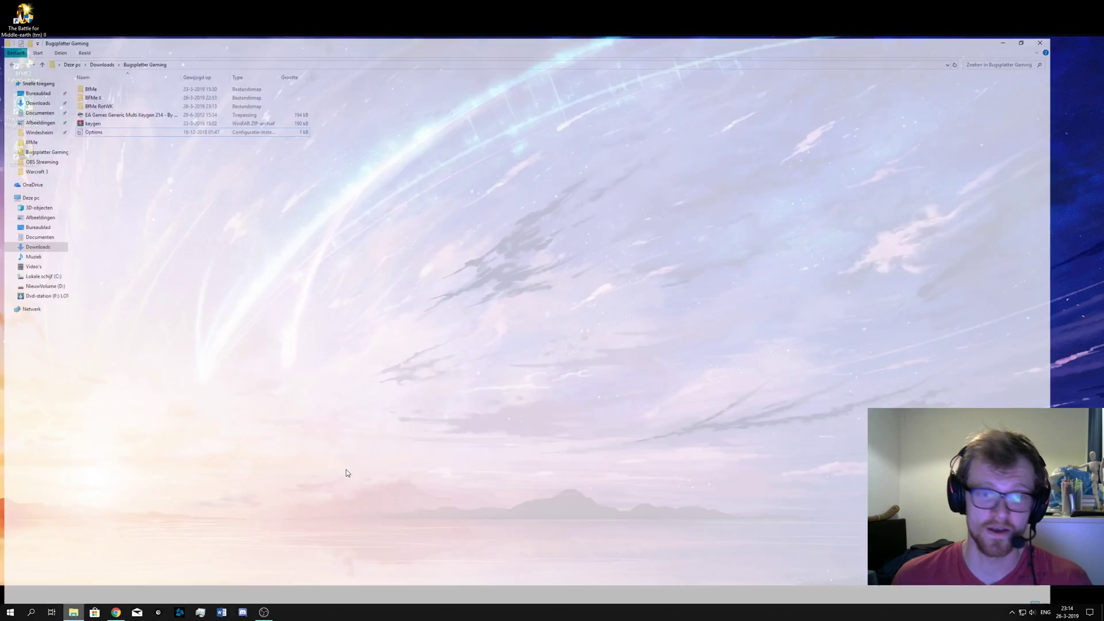
{"action": "left_click", "coordinate": [34, 89]}
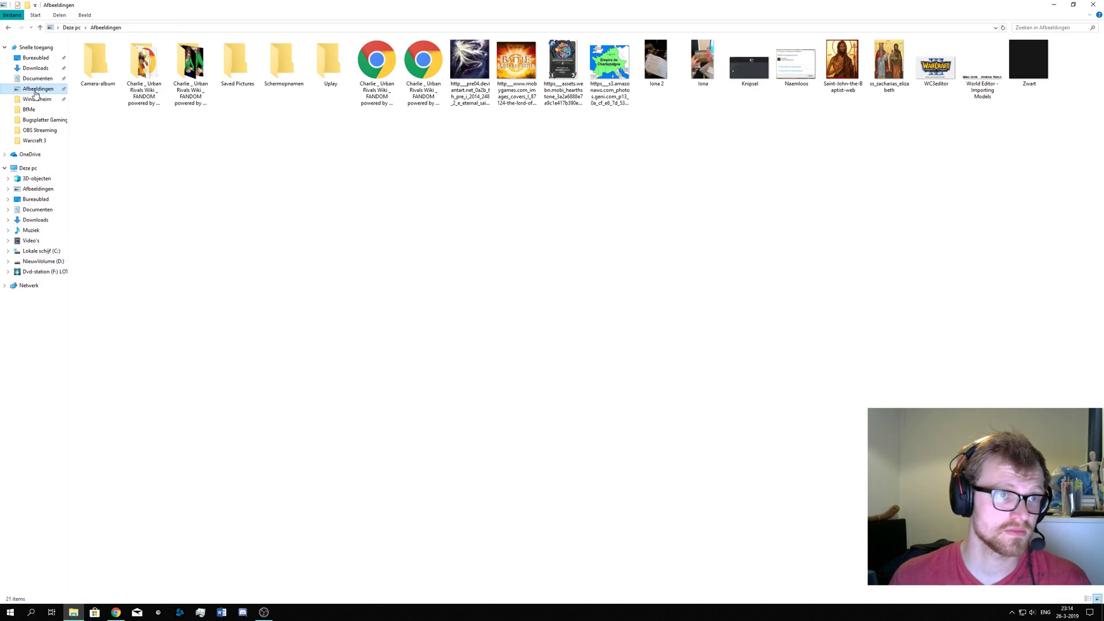
{"action": "left_click", "coordinate": [45, 79]}
{"action": "double_click", "coordinate": [138, 81]}
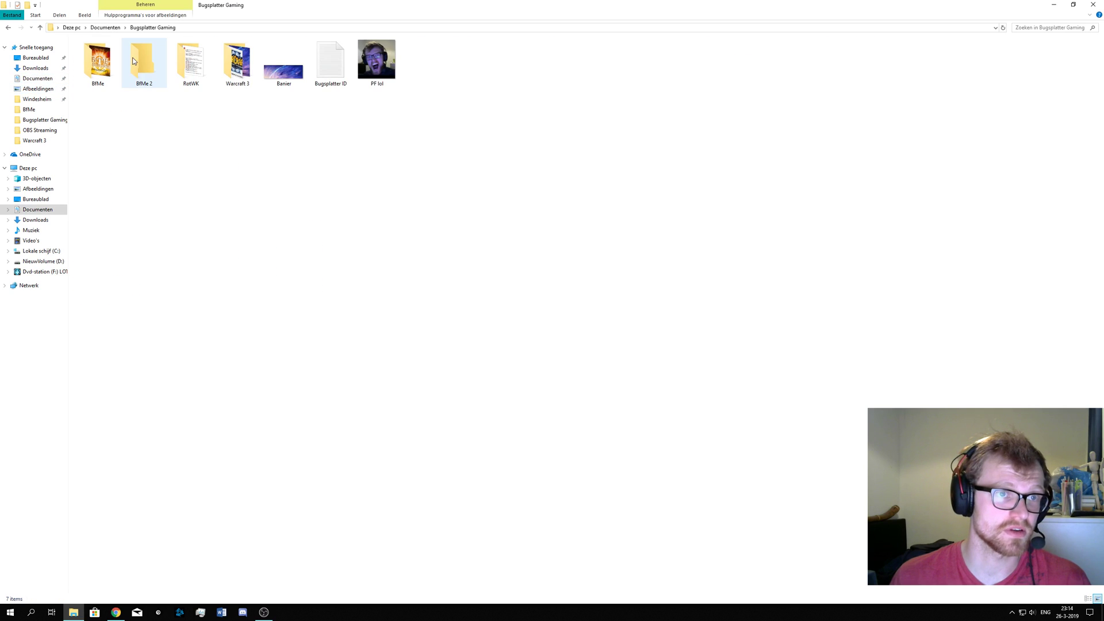
{"action": "left_click", "coordinate": [181, 65]}
{"action": "double_click", "coordinate": [182, 65]}
Step: View the BFME not 1.06.PNG crash screenshot, then close Photos and File Explorer
{"action": "double_click", "coordinate": [99, 62]}
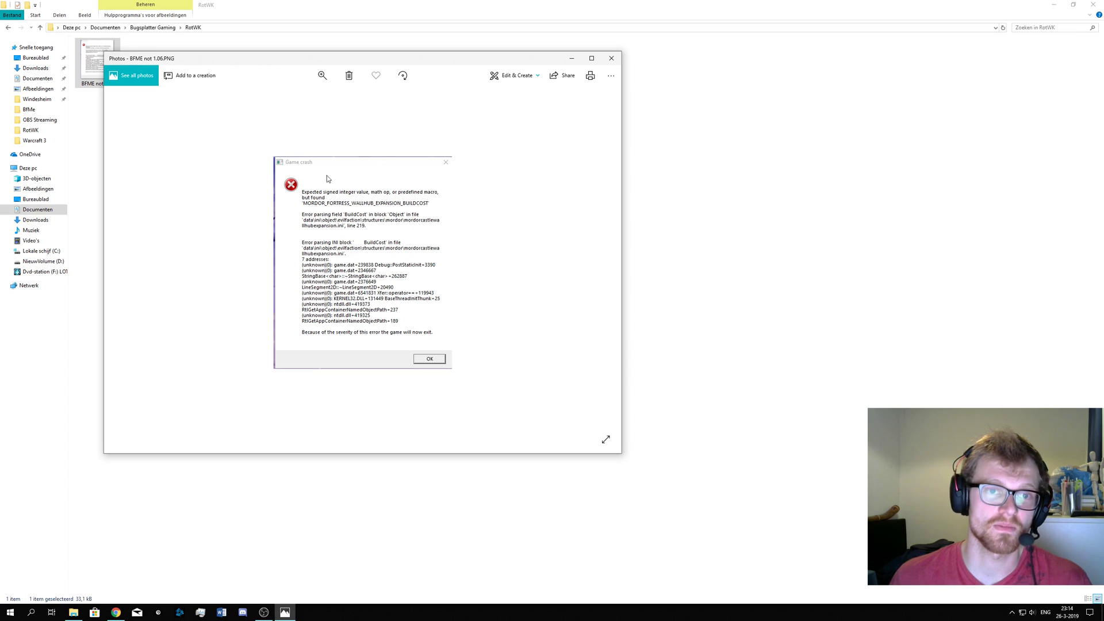
{"action": "left_click", "coordinate": [612, 59]}
{"action": "left_click", "coordinate": [1093, 5]}
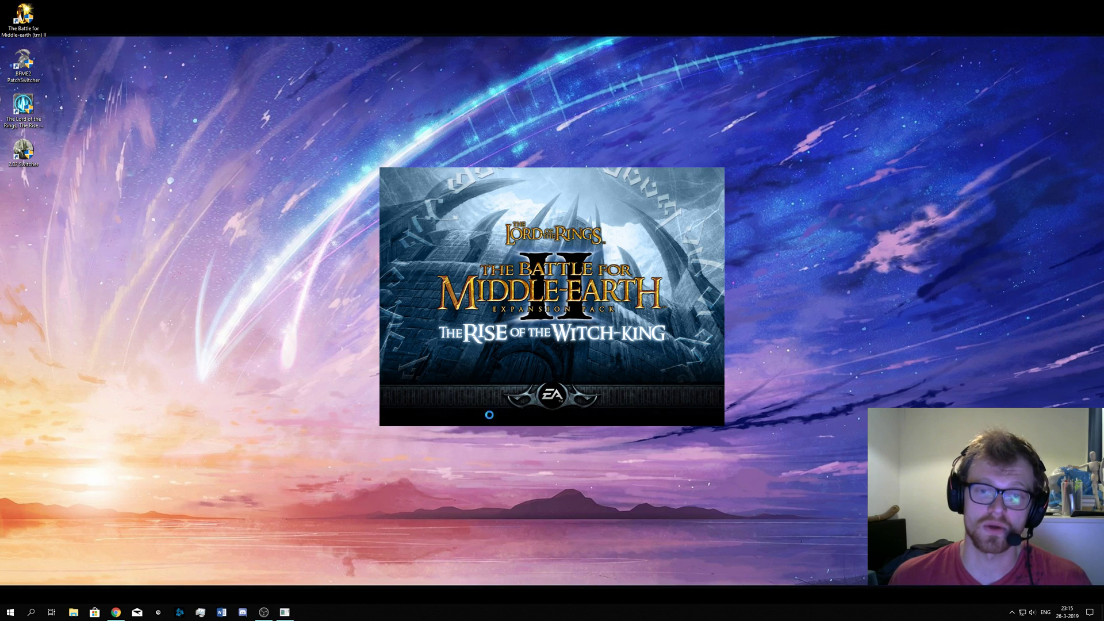
Step: Close the frozen game with Venster sluiten and Het programma sluiten, then open Downloads in Explorer
{"action": "right_click", "coordinate": [291, 616]}
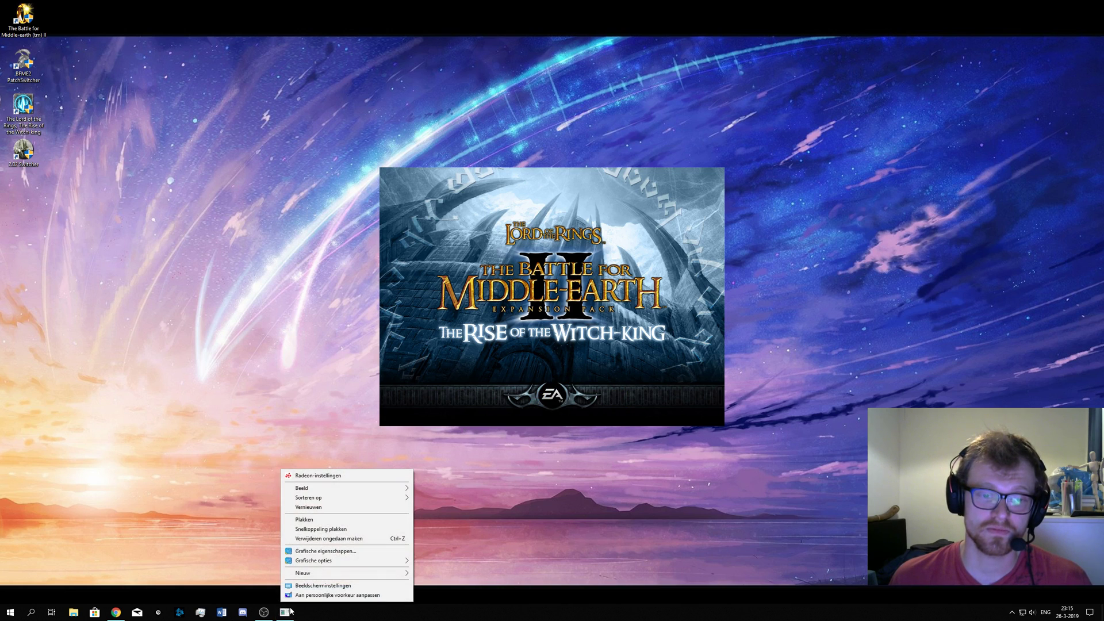
{"action": "left_click", "coordinate": [291, 611]}
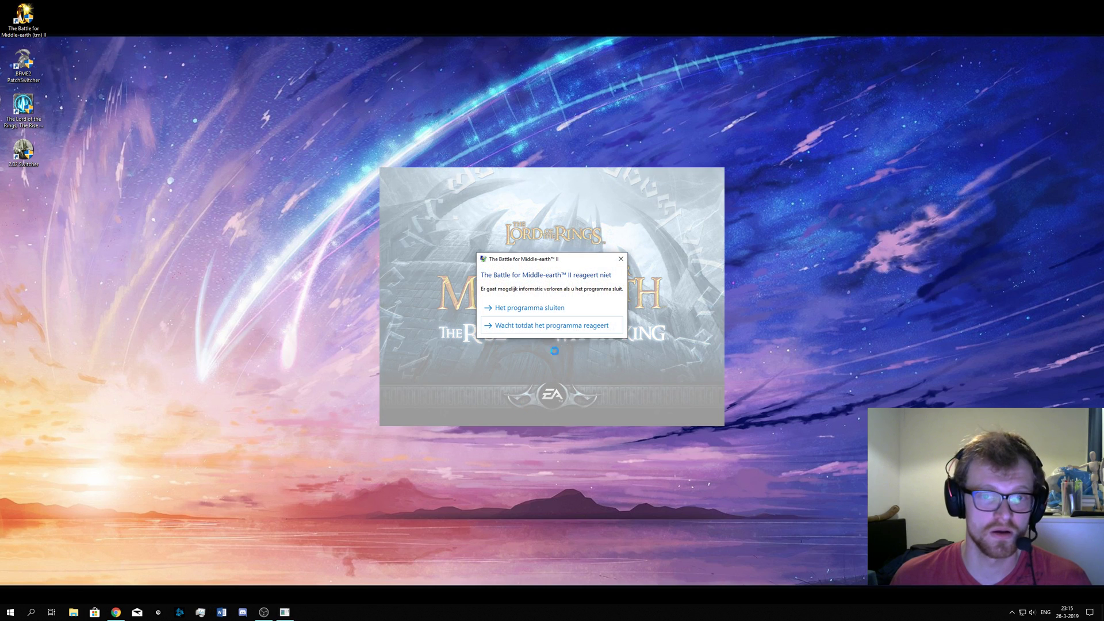
{"action": "left_click", "coordinate": [552, 310]}
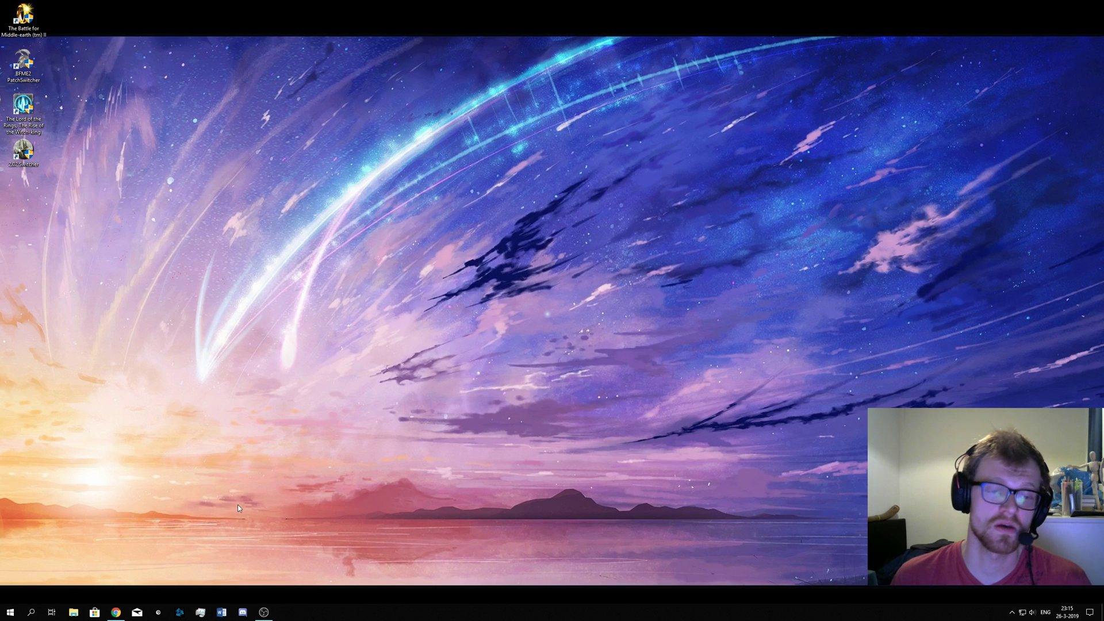
{"action": "left_click", "coordinate": [73, 612]}
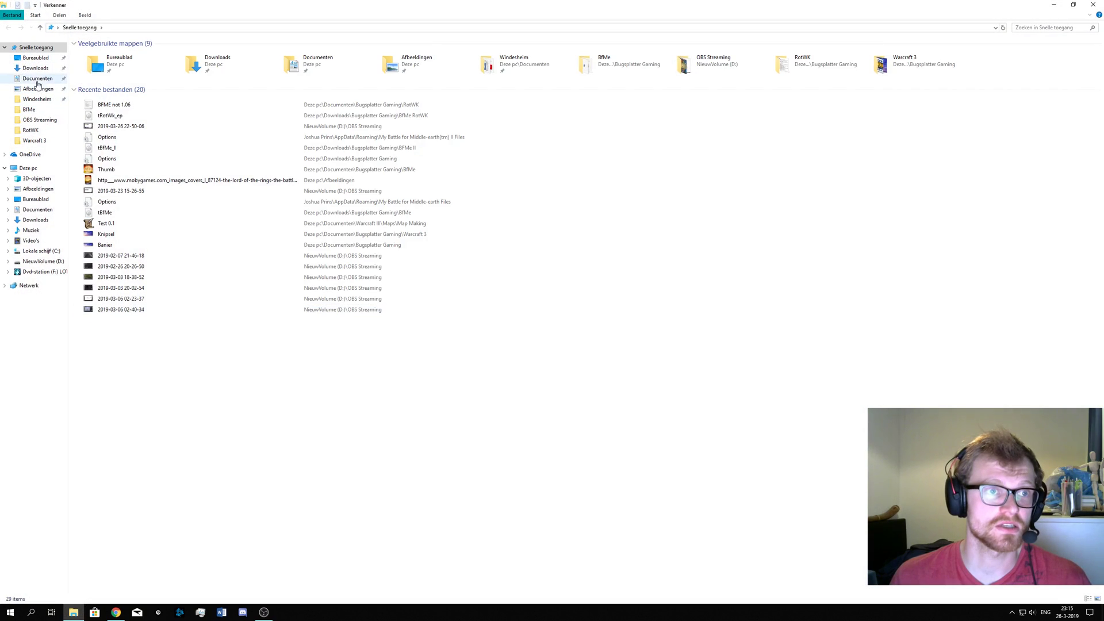
{"action": "left_click", "coordinate": [35, 68]}
Step: Select Options in Bugsplatter Gaming, read the Options.ini guide in Chrome, then return to Options
{"action": "double_click", "coordinate": [127, 54]}
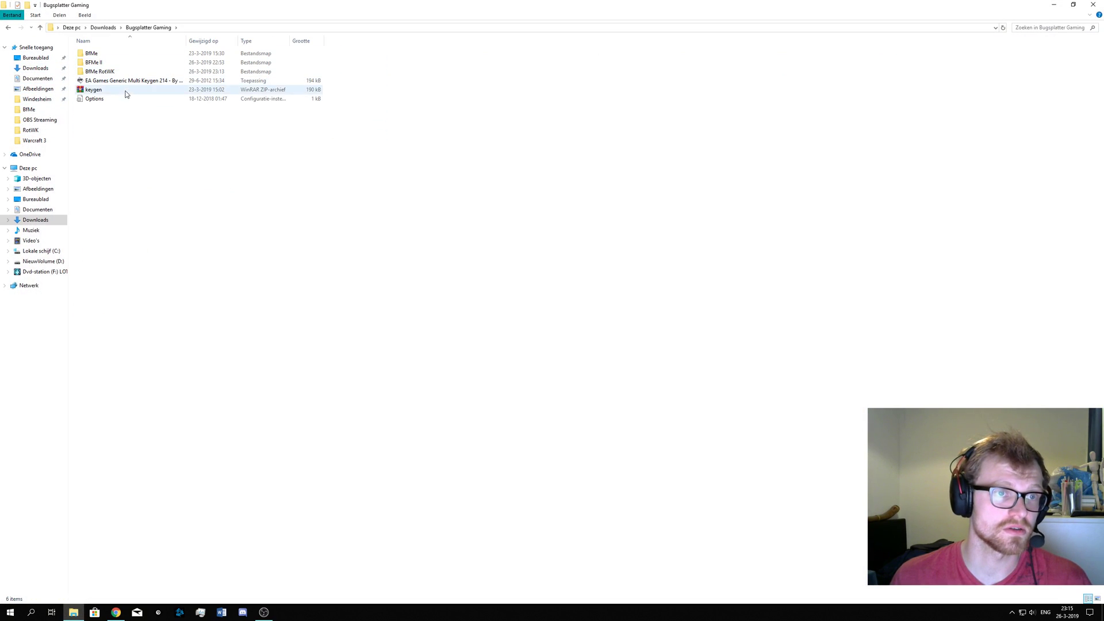
{"action": "left_click", "coordinate": [125, 99]}
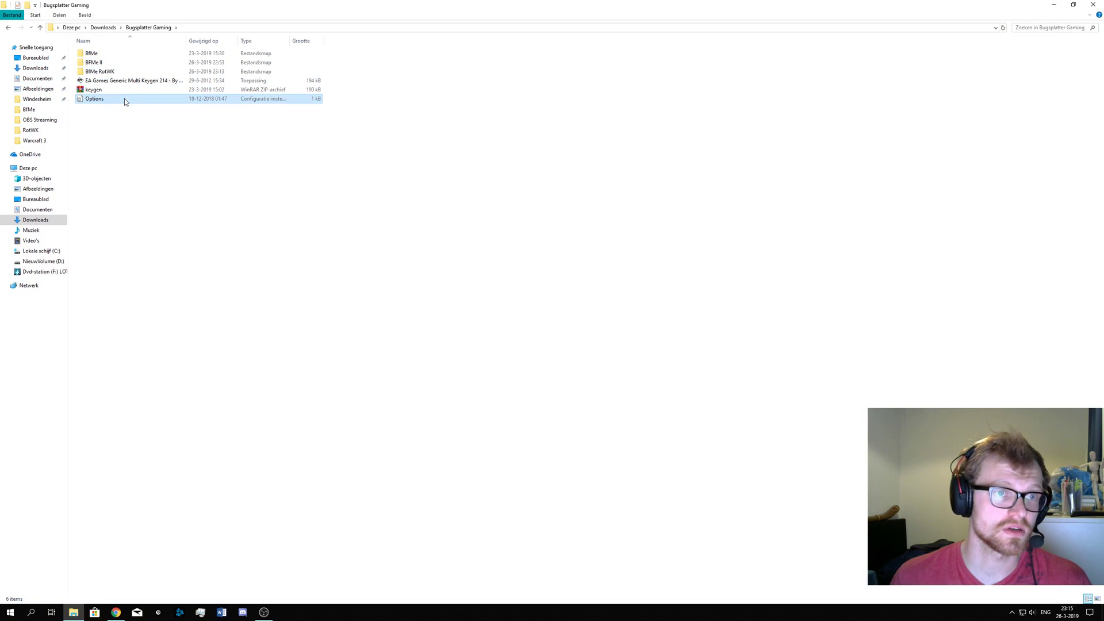
{"action": "left_click", "coordinate": [116, 611]}
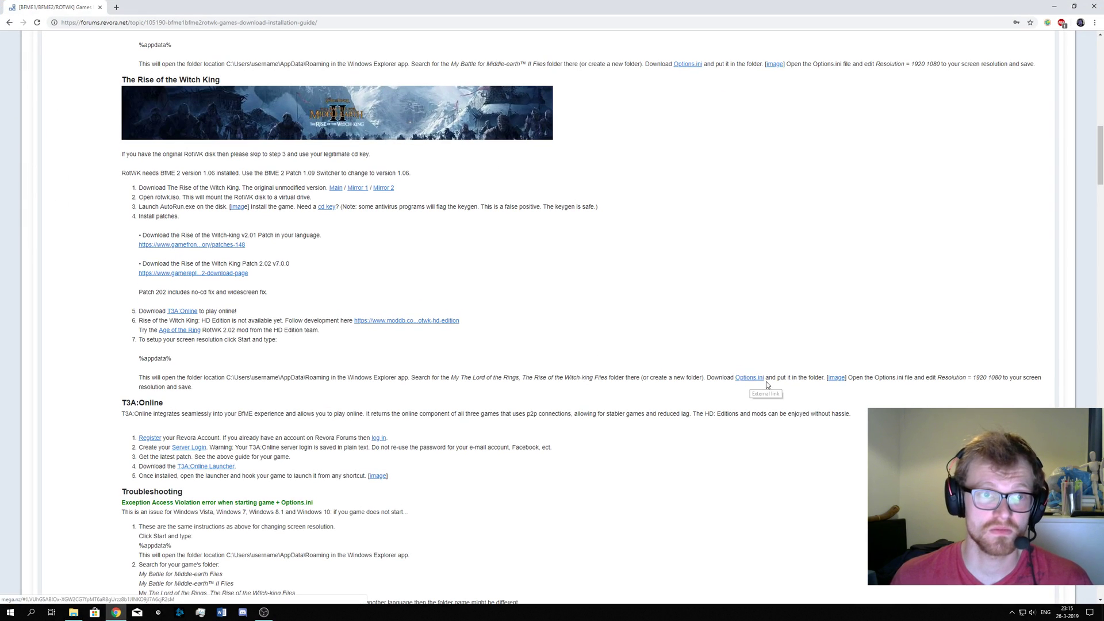
{"action": "scroll", "coordinate": [760, 383], "scroll_direction": "up", "scroll_amount": 2}
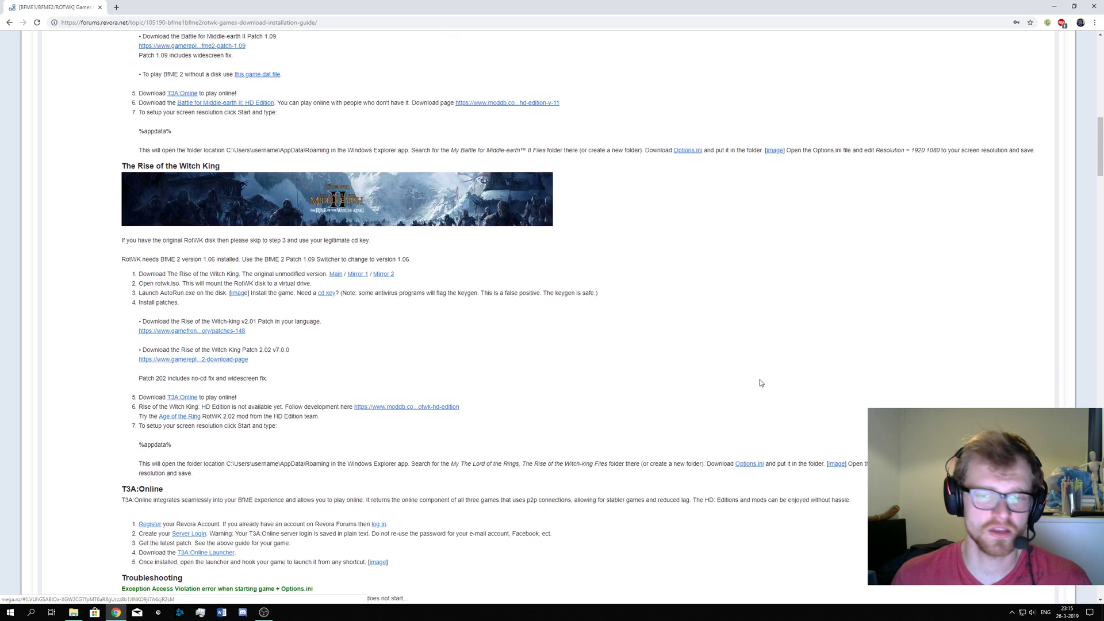
{"action": "scroll", "coordinate": [760, 383], "scroll_direction": "down", "scroll_amount": 3}
{"action": "scroll", "coordinate": [759, 339], "scroll_direction": "up", "scroll_amount": 1}
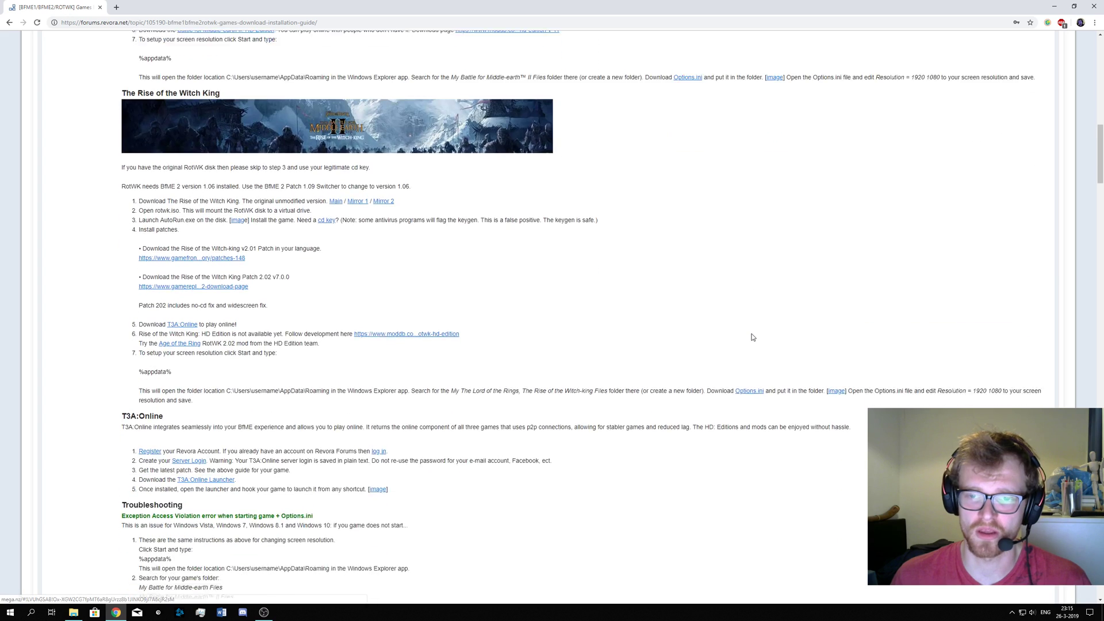
{"action": "scroll", "coordinate": [750, 345], "scroll_direction": "down", "scroll_amount": 1}
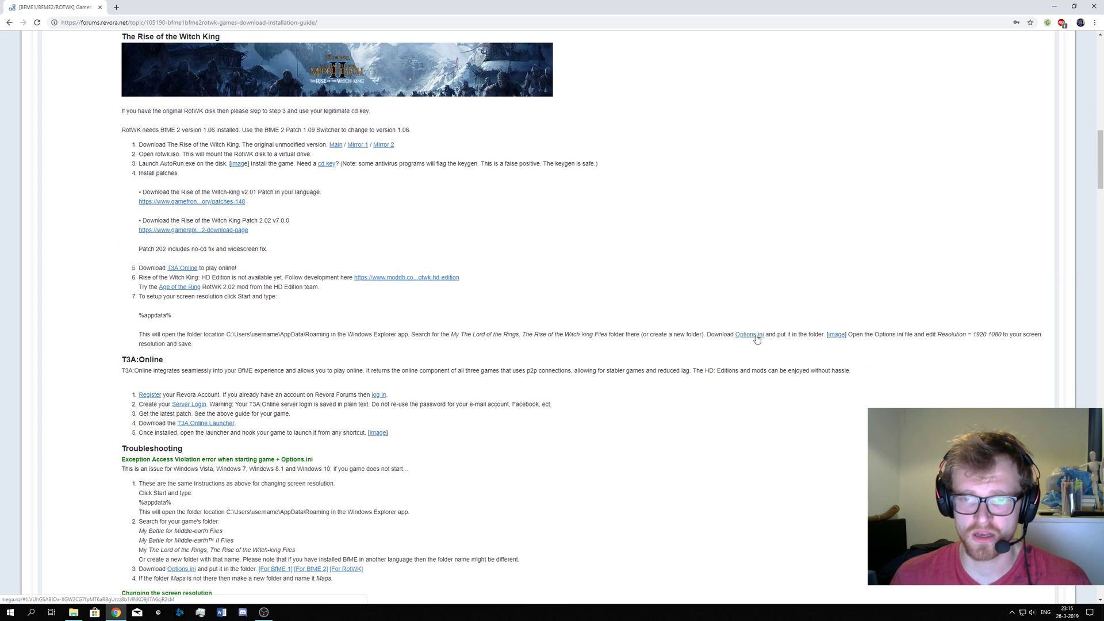
{"action": "left_click", "coordinate": [73, 612]}
{"action": "right_click", "coordinate": [136, 100]}
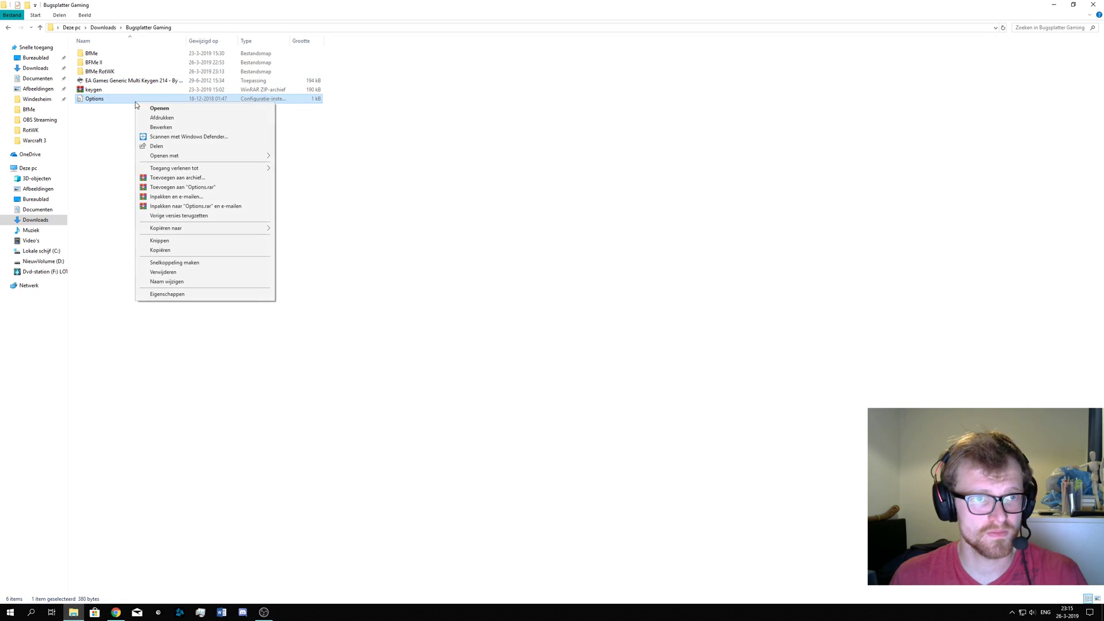
Step: Copy Options, go to %appdata%, widen the Naam column and open the Witch-king Files folder
{"action": "left_click", "coordinate": [176, 250]}
{"action": "left_click", "coordinate": [192, 28]}
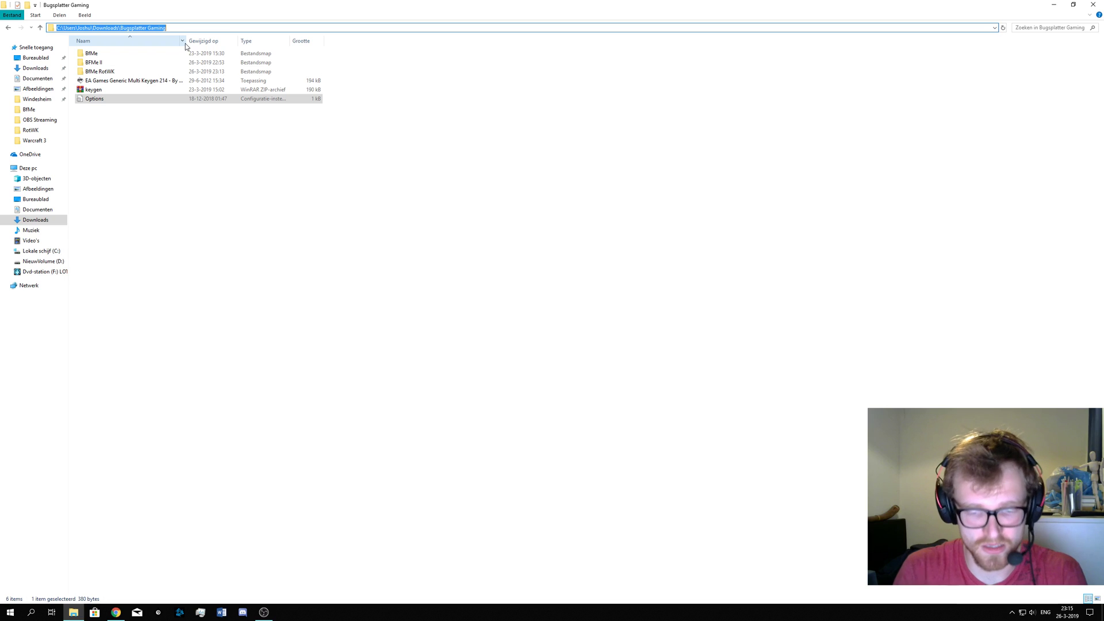
{"action": "type", "text": "\\%appd"}
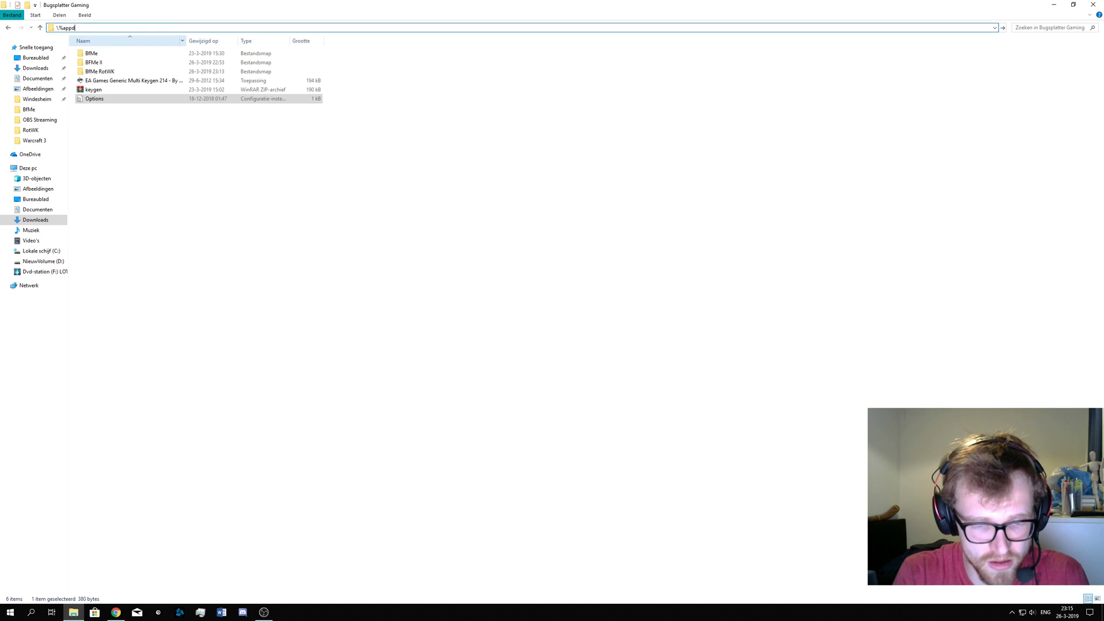
{"action": "type", "text": "ata%"}
{"action": "key", "text": "Return"}
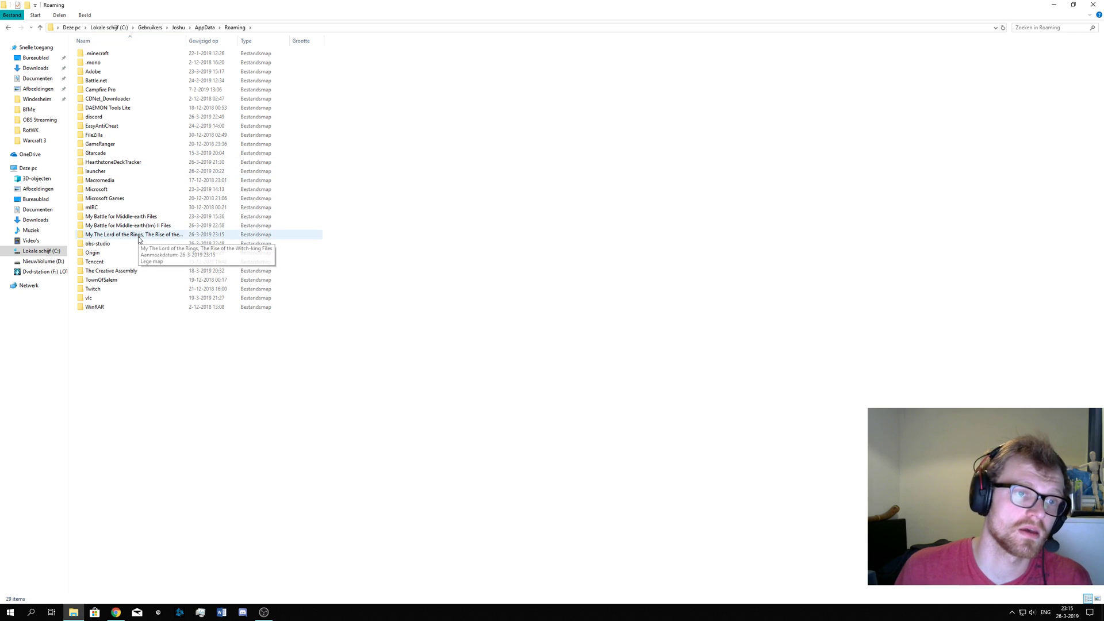
{"action": "double_click", "coordinate": [186, 41]}
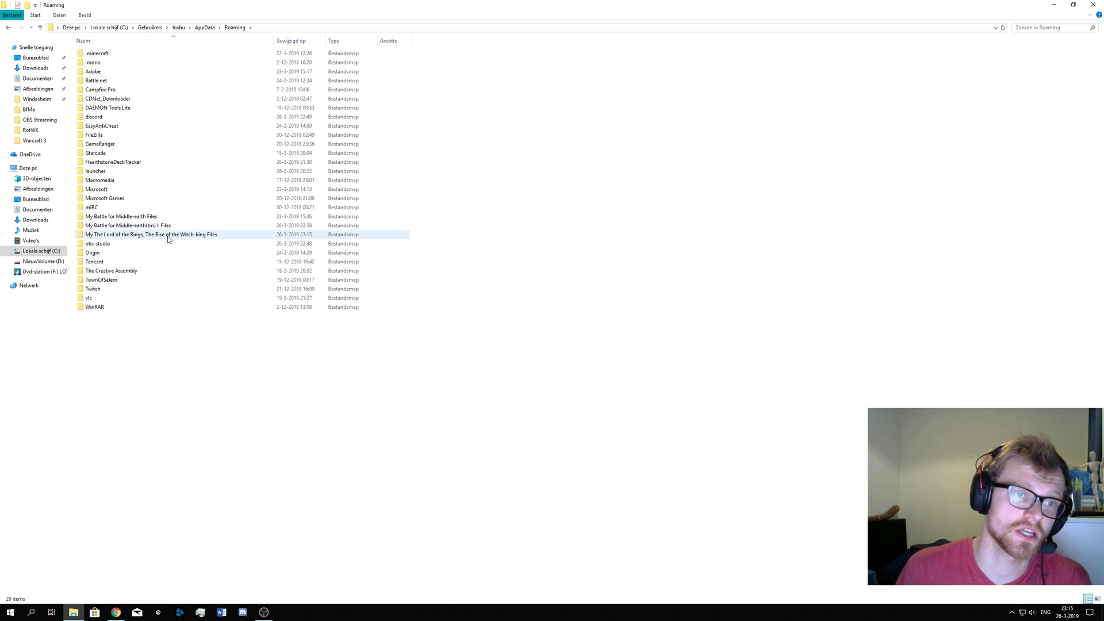
{"action": "double_click", "coordinate": [168, 236]}
{"action": "left_click", "coordinate": [8, 28]}
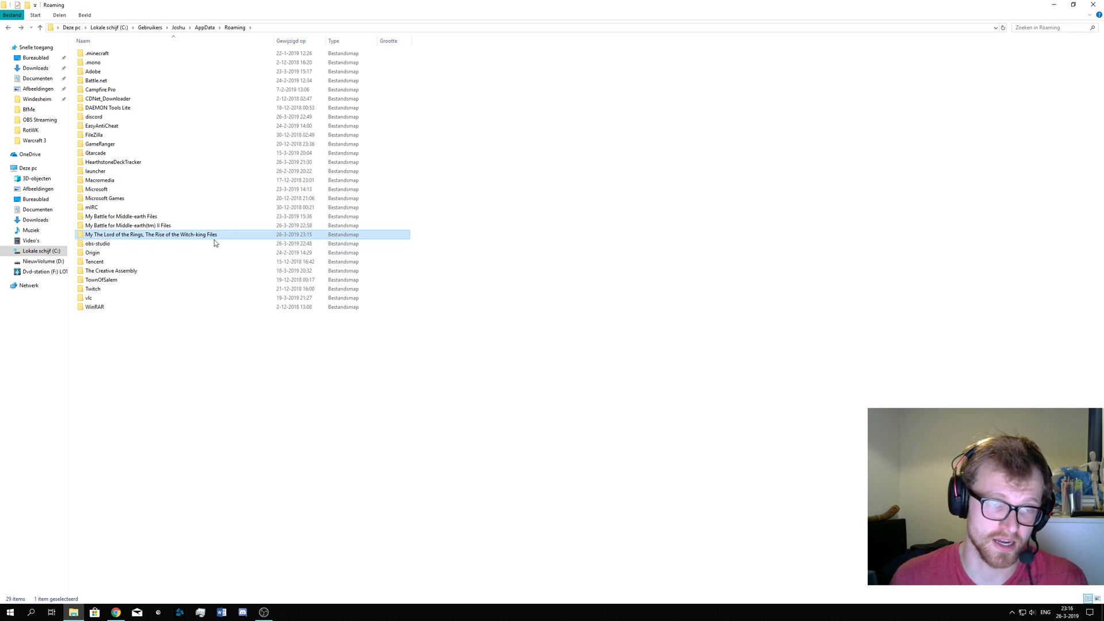
Step: Paste Options into the My The Lord of the Rings, The Rise of the Witch-king Files folder
{"action": "double_click", "coordinate": [179, 236]}
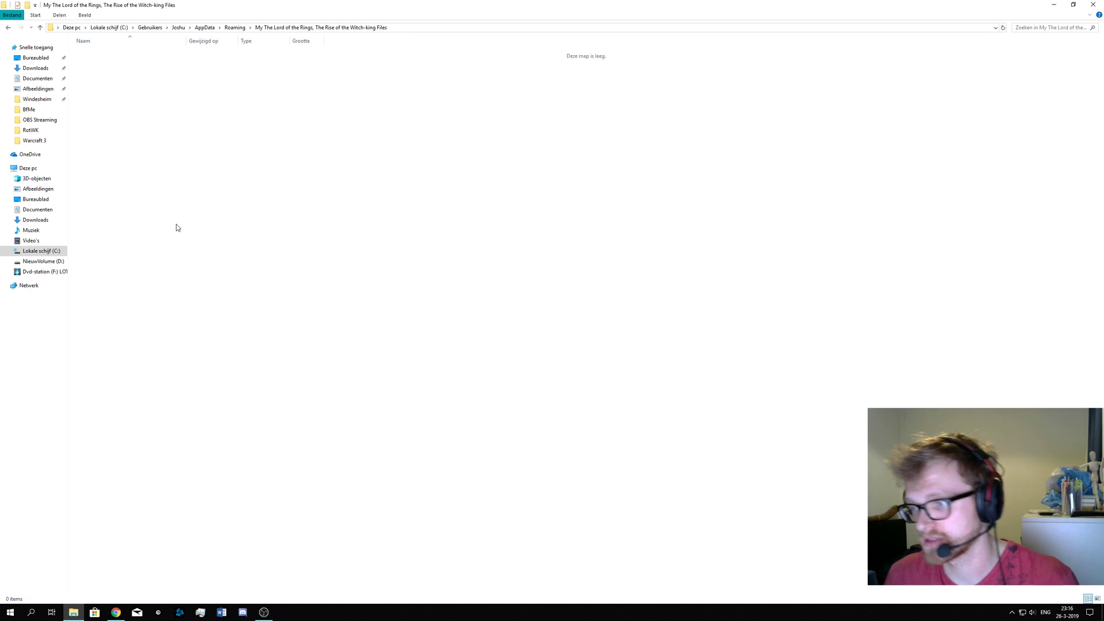
{"action": "right_click", "coordinate": [176, 230]}
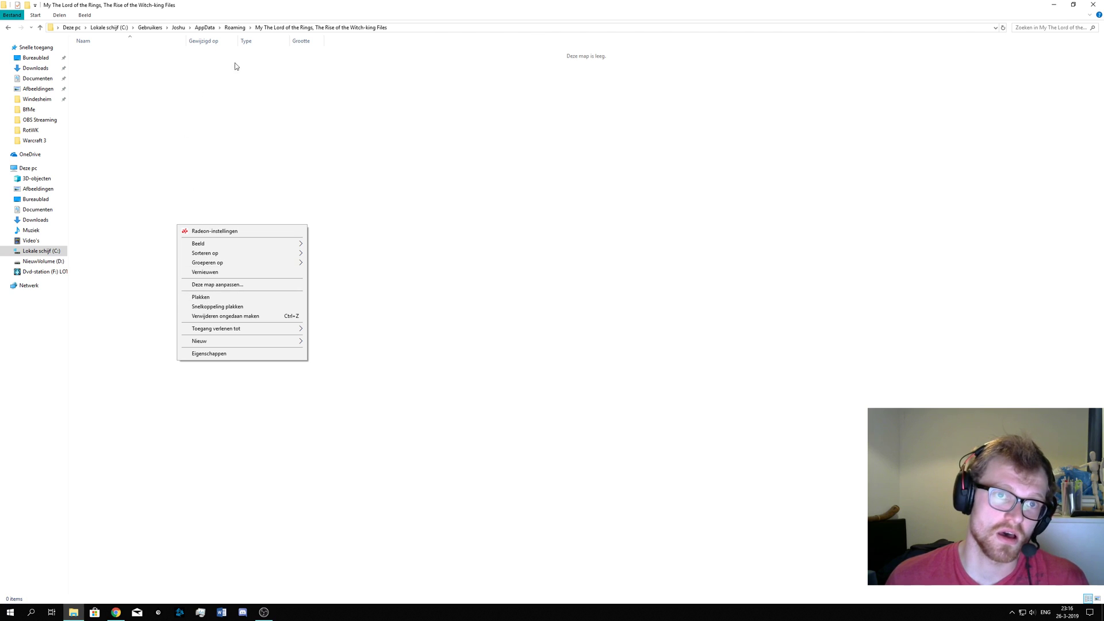
{"action": "left_click", "coordinate": [207, 298]}
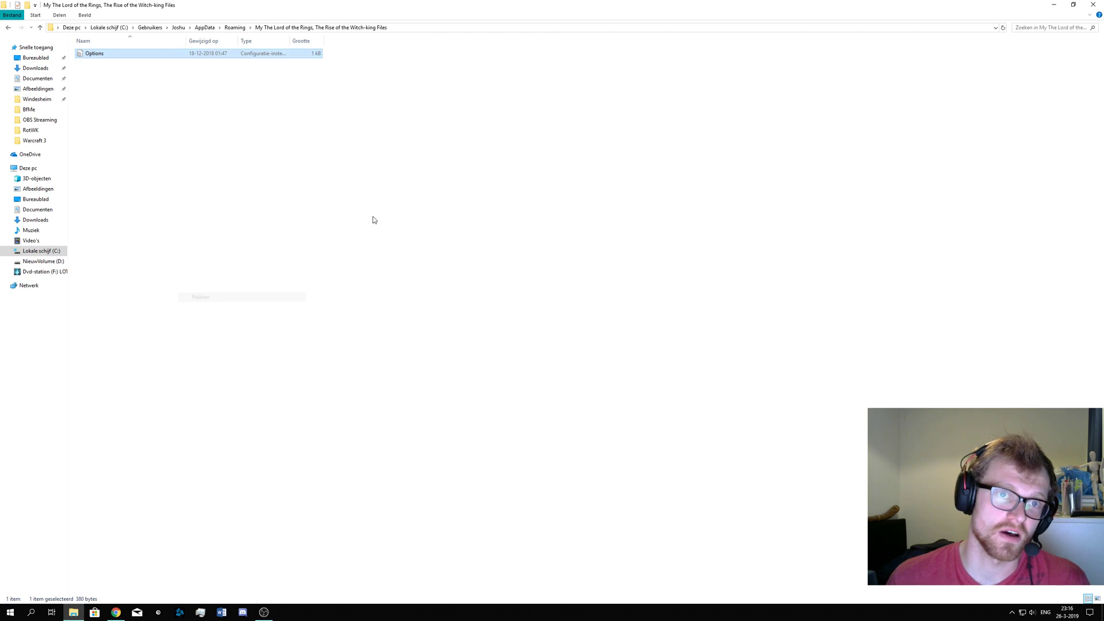
{"action": "left_click", "coordinate": [369, 208]}
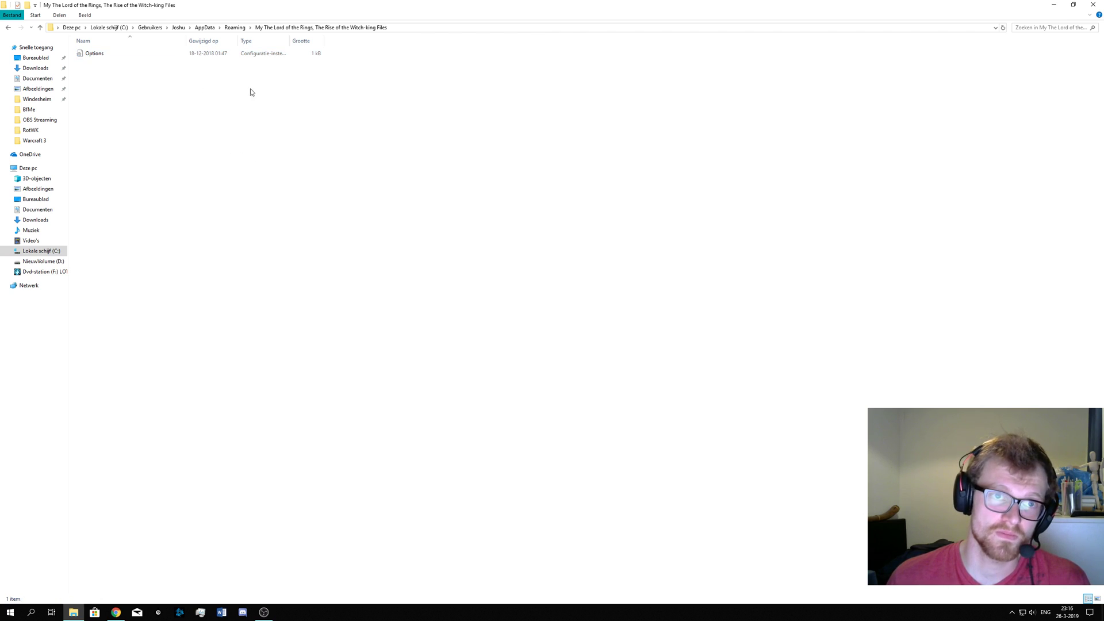
Step: Open Options in Notepad to confirm the Resolution line reads 2560 1440, then close it
{"action": "double_click", "coordinate": [314, 53]}
{"action": "left_click_drag", "start_coordinate": [414, 226], "coordinate": [376, 227]}
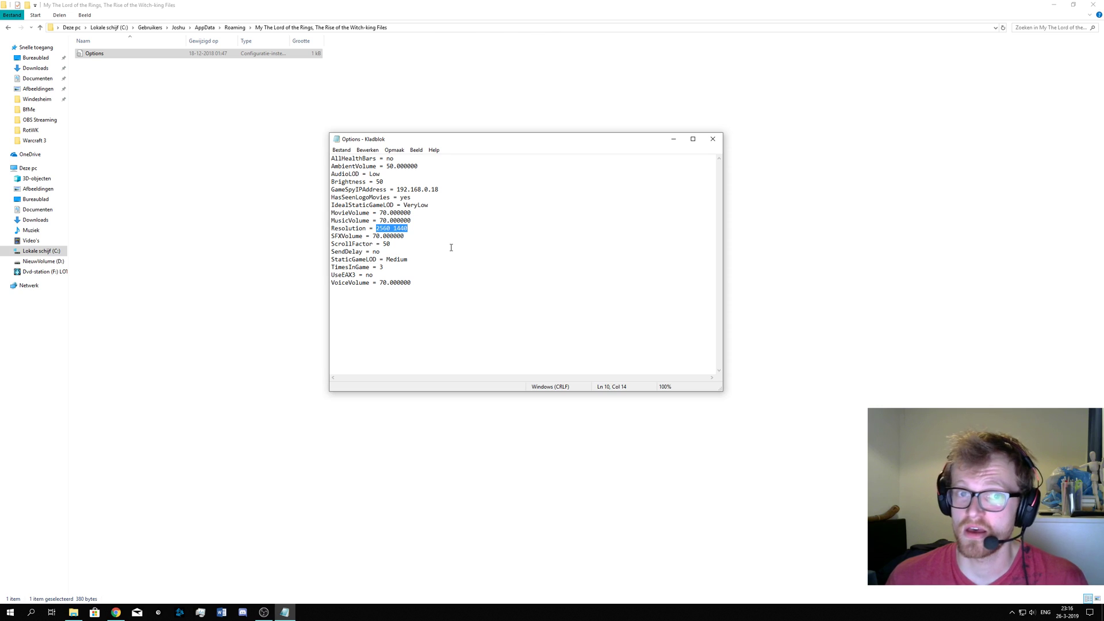
{"action": "left_click_drag", "start_coordinate": [467, 142], "coordinate": [459, 163]}
{"action": "left_click", "coordinate": [710, 165]}
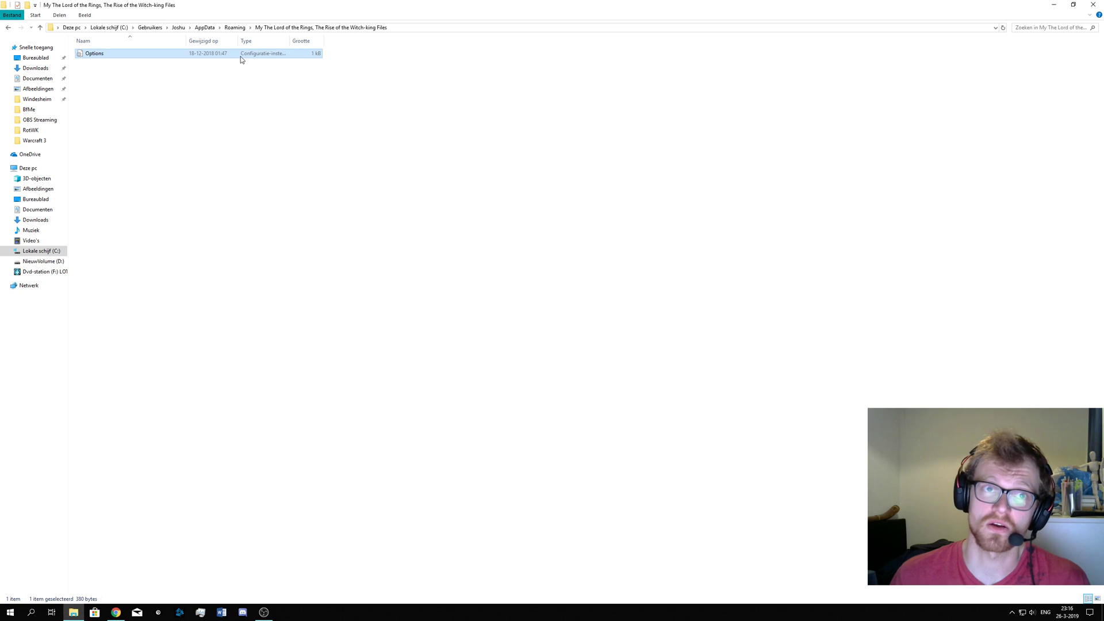
{"action": "right_click", "coordinate": [240, 56]}
{"action": "double_click", "coordinate": [226, 54]}
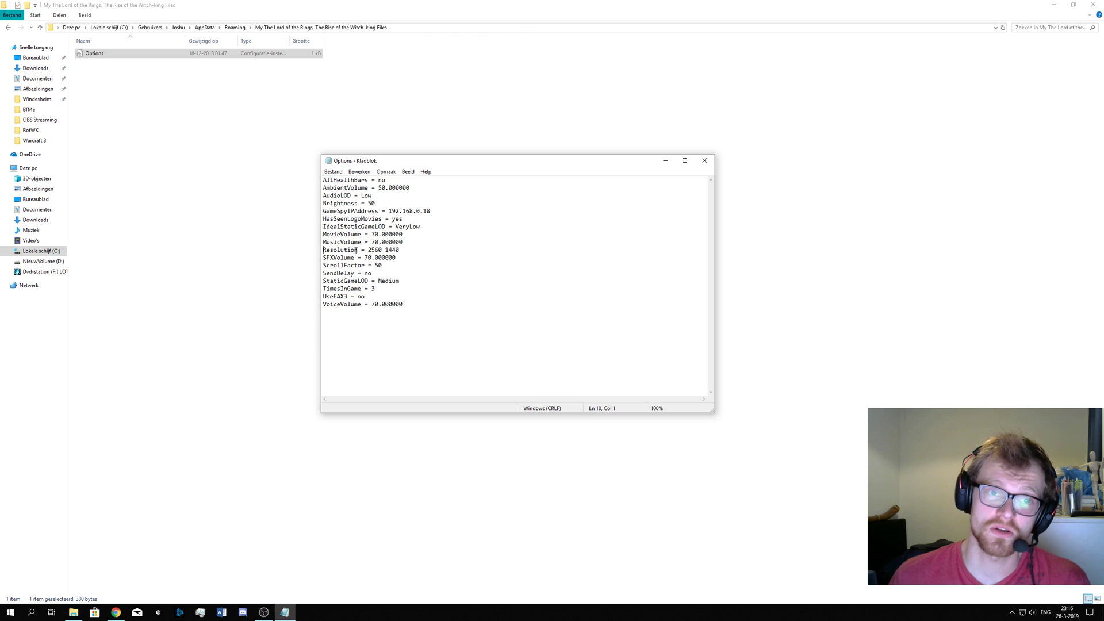
{"action": "left_click_drag", "start_coordinate": [369, 250], "coordinate": [403, 250]}
{"action": "left_click", "coordinate": [438, 252]}
{"action": "left_click", "coordinate": [466, 253]}
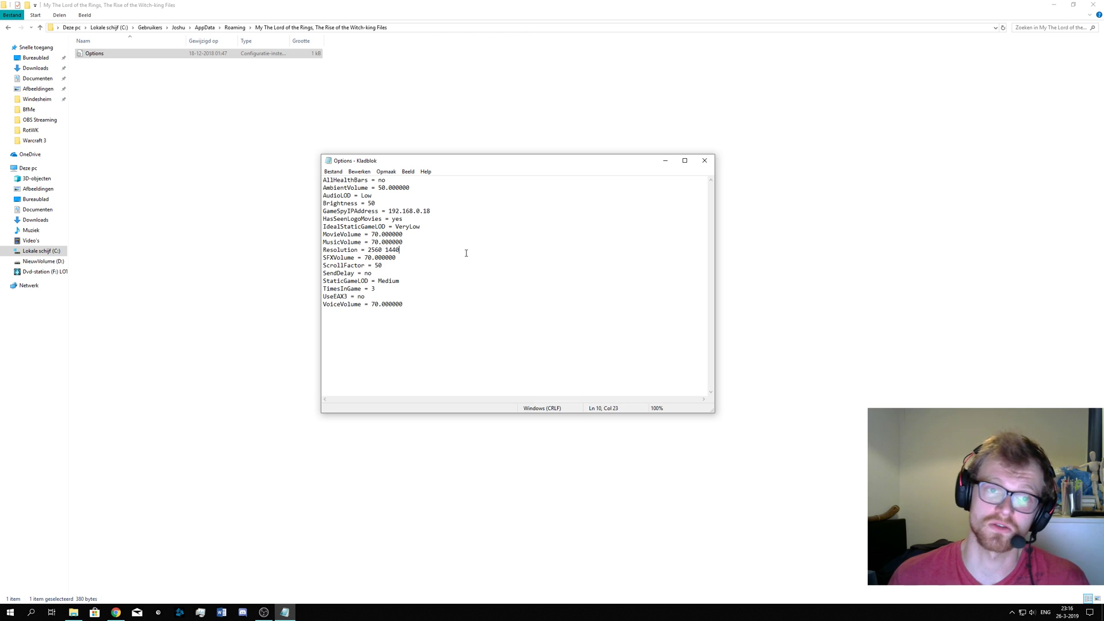
{"action": "left_click", "coordinate": [706, 161]}
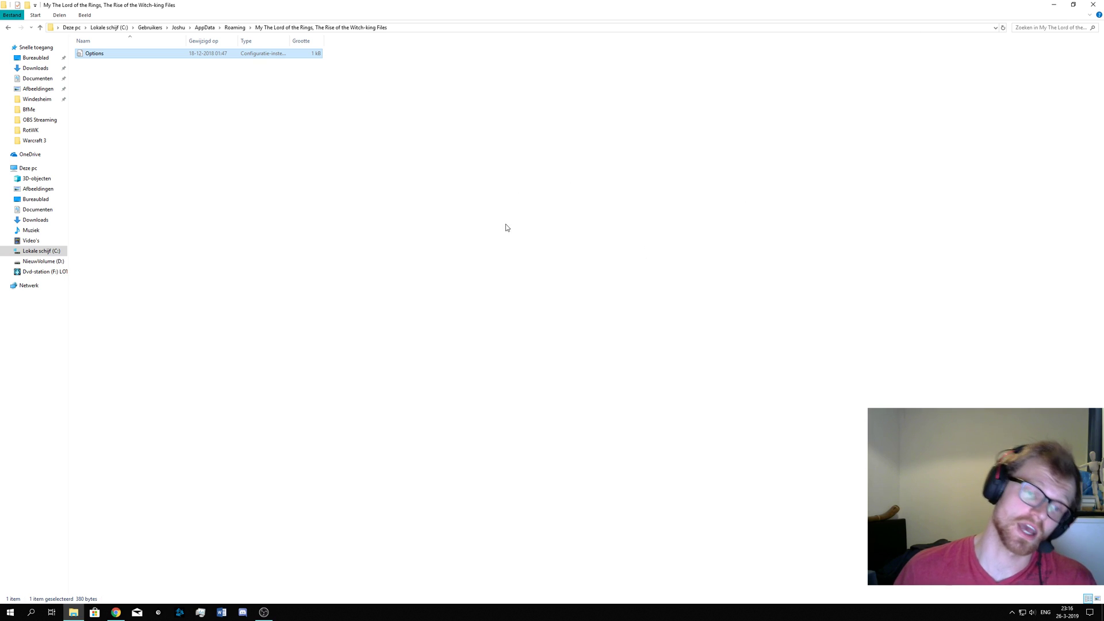
Step: Close File Explorer and minimize the Chrome install guide to reach the desktop
{"action": "left_click", "coordinate": [1093, 5]}
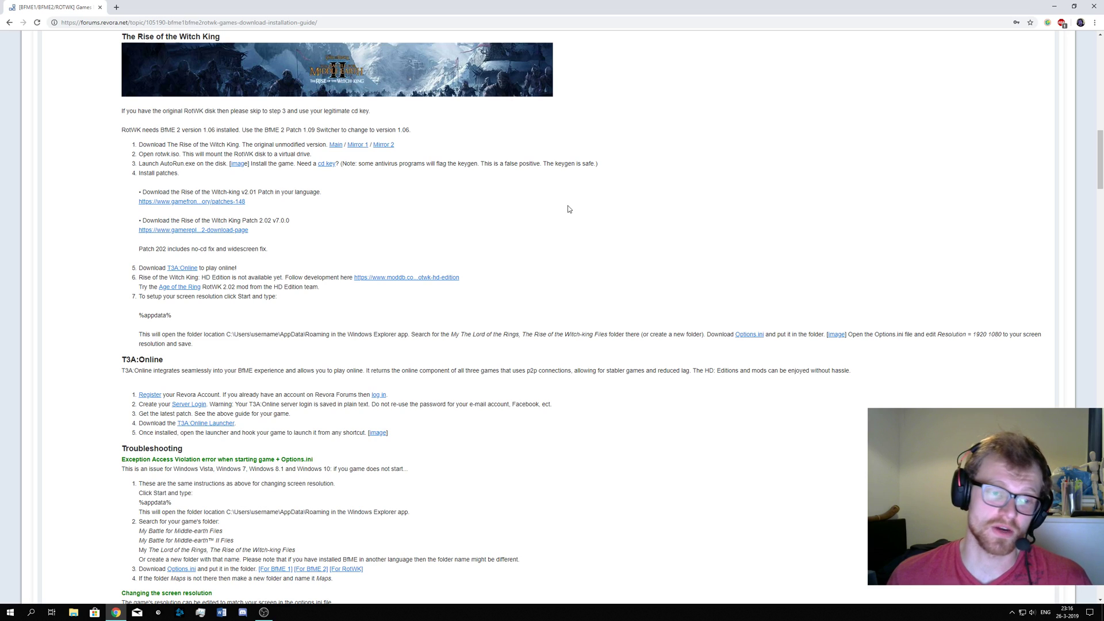
{"action": "left_click", "coordinate": [1055, 6]}
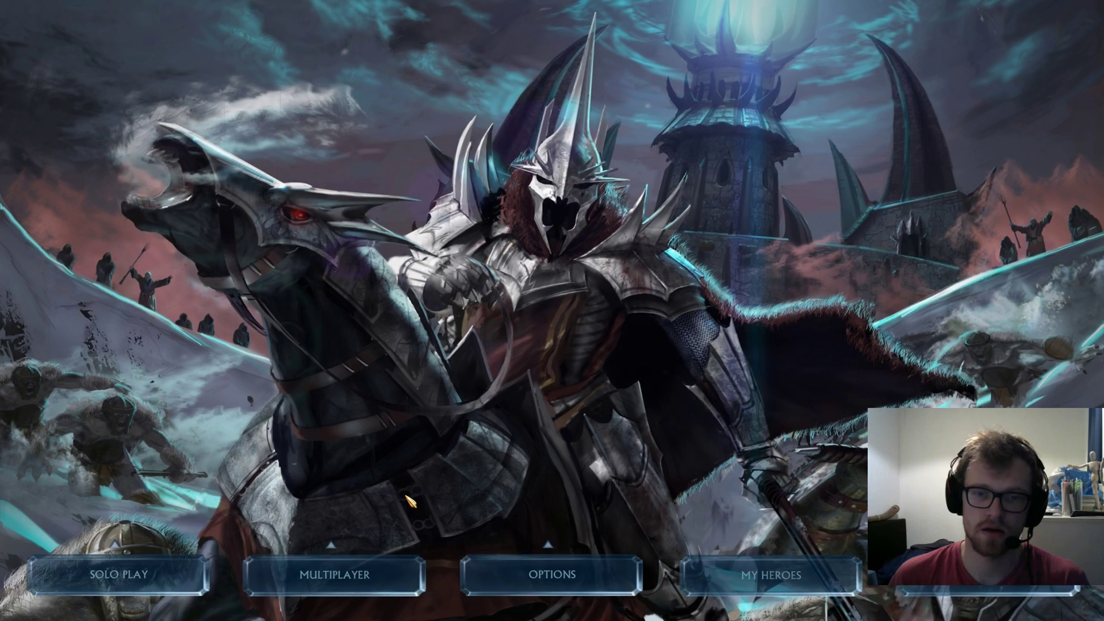
Step: Start a Skirmish, create a new player profile name, then go back to the main menu and quit
{"action": "mouse_move", "coordinate": [314, 583]}
{"action": "mouse_move", "coordinate": [141, 575]}
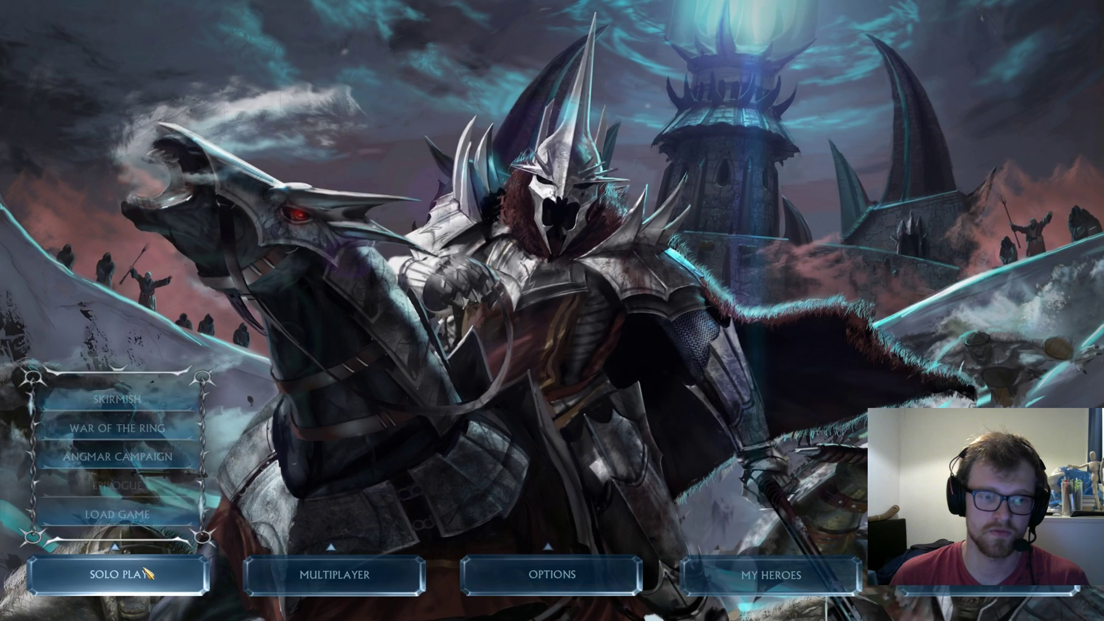
{"action": "left_click", "coordinate": [118, 403]}
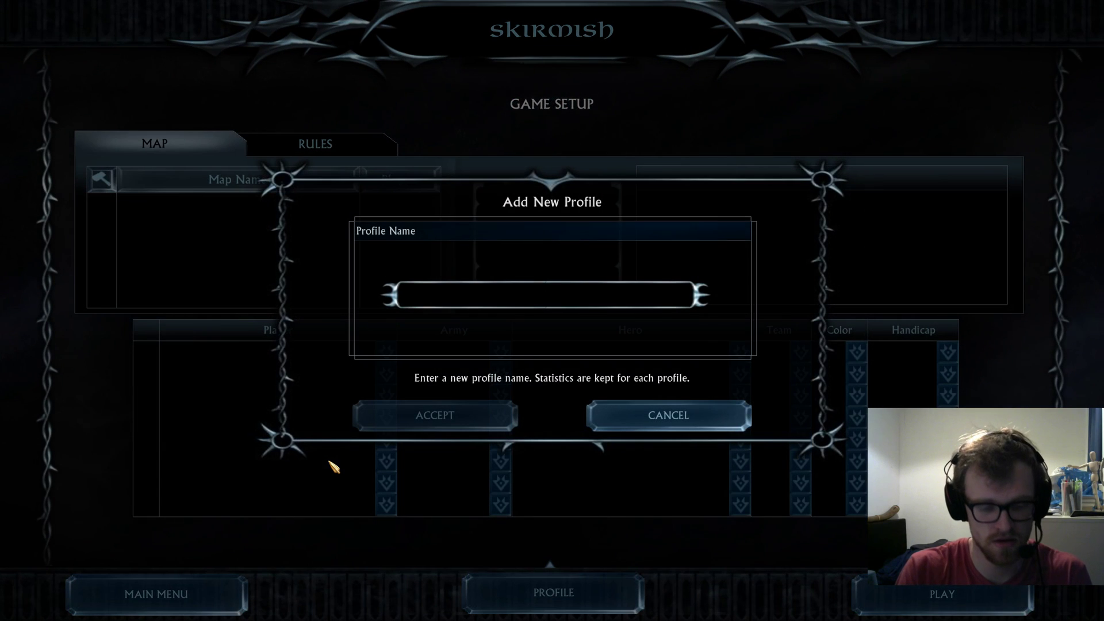
{"action": "type", "text": "Kapharna"}
{"action": "key", "text": "Return"}
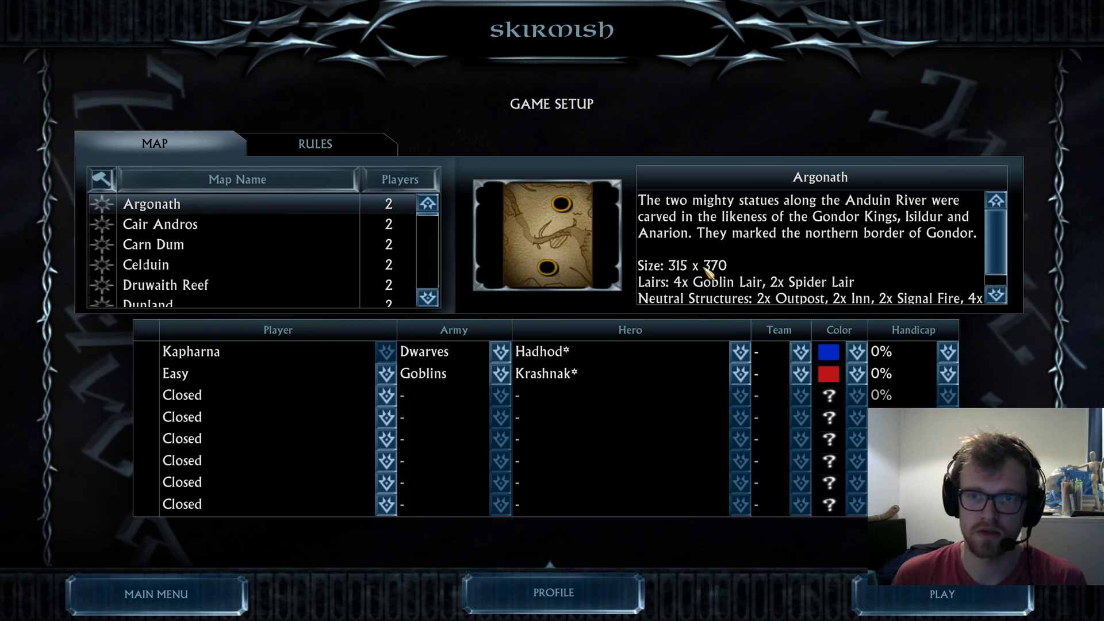
{"action": "left_click", "coordinate": [156, 594]}
{"action": "left_click", "coordinate": [920, 578]}
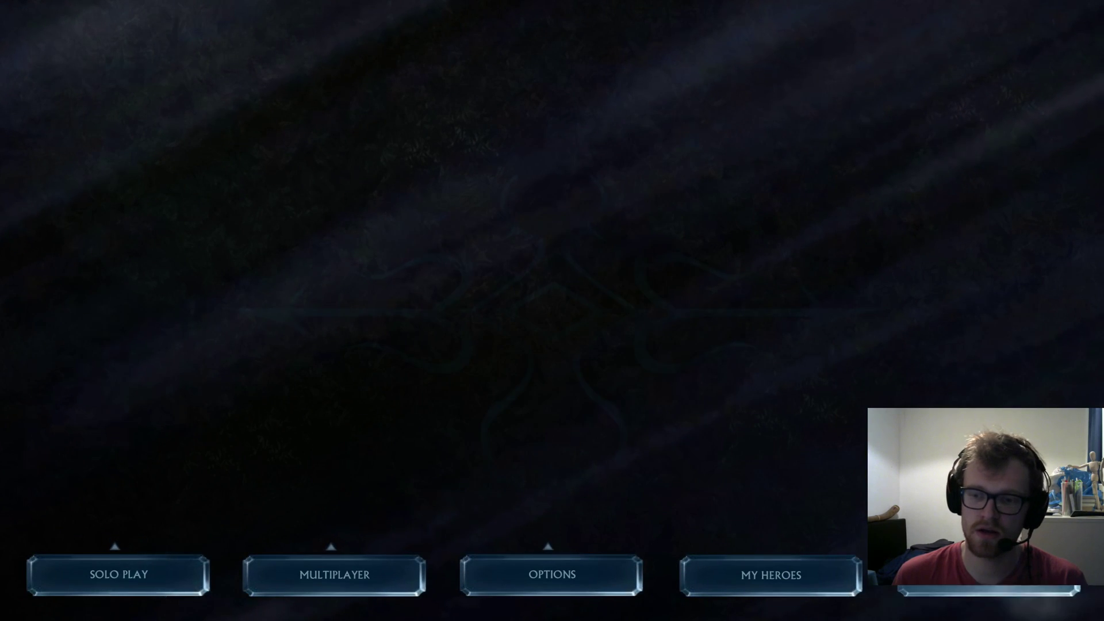
Step: Apply Main 2.01 in the patch launcher, dismiss the game's missing-CD error, and return to the guide
{"action": "left_click", "coordinate": [116, 612]}
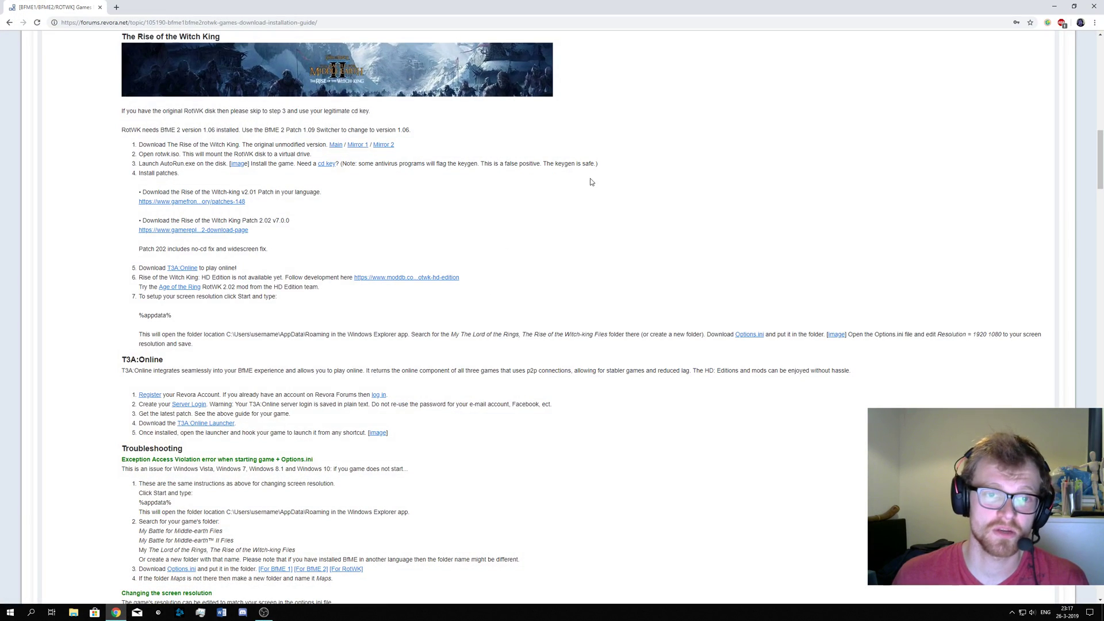
{"action": "left_click", "coordinate": [1054, 6]}
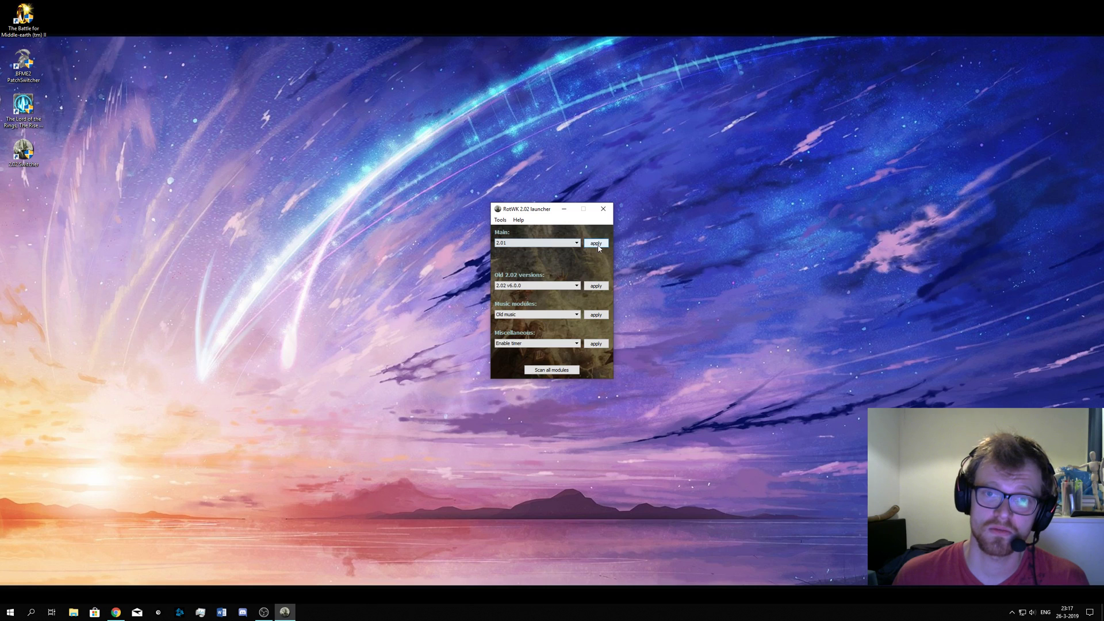
{"action": "left_click", "coordinate": [596, 243]}
{"action": "left_click", "coordinate": [570, 315]}
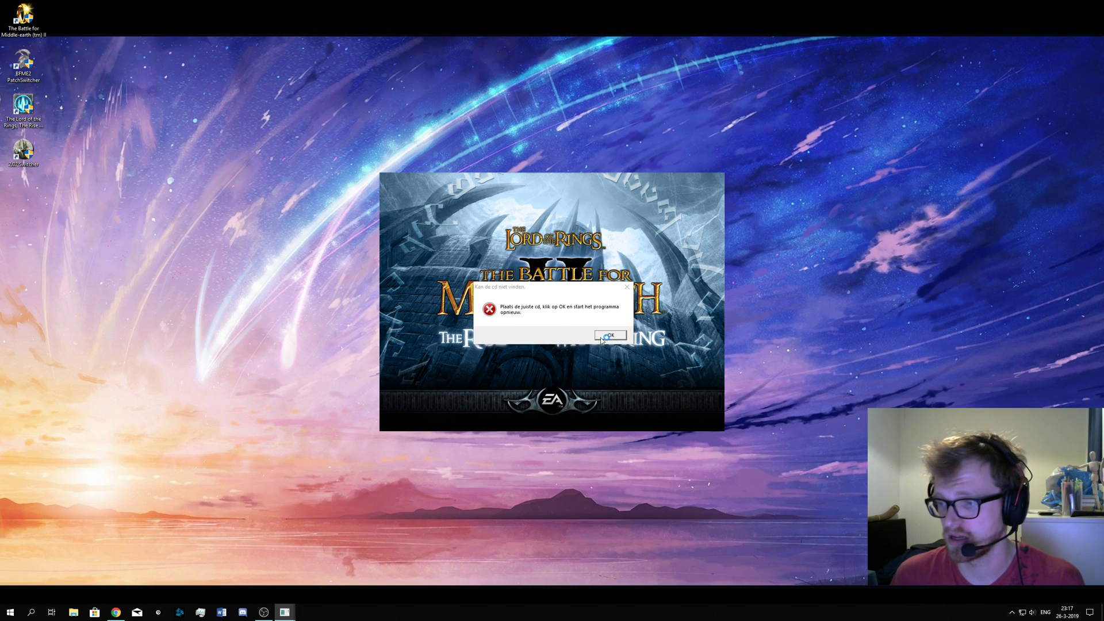
{"action": "left_click", "coordinate": [609, 335]}
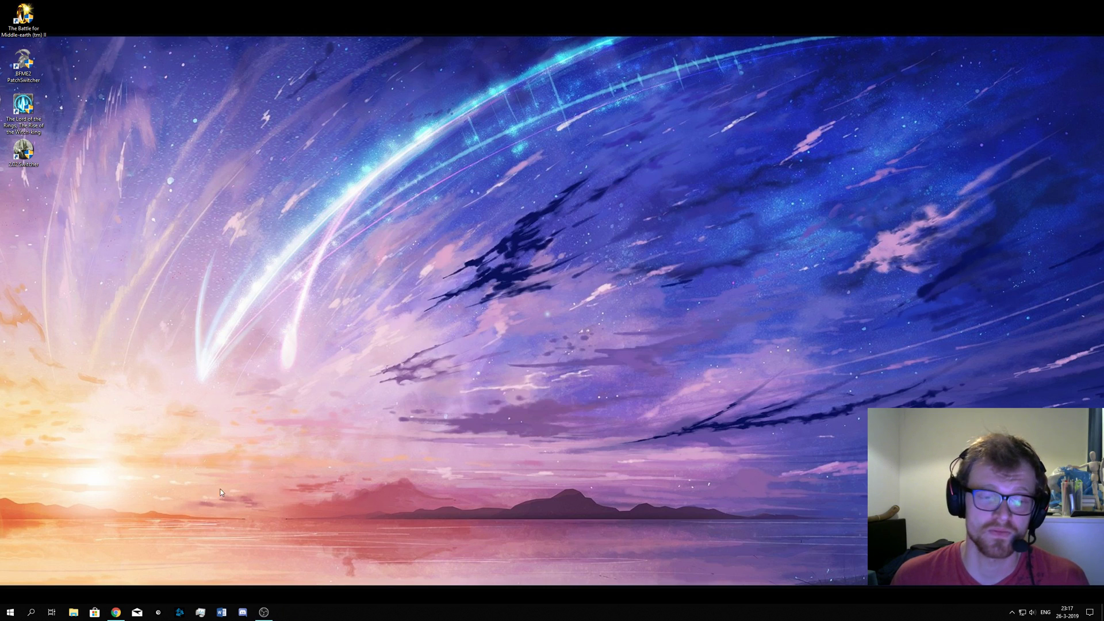
{"action": "left_click", "coordinate": [117, 613]}
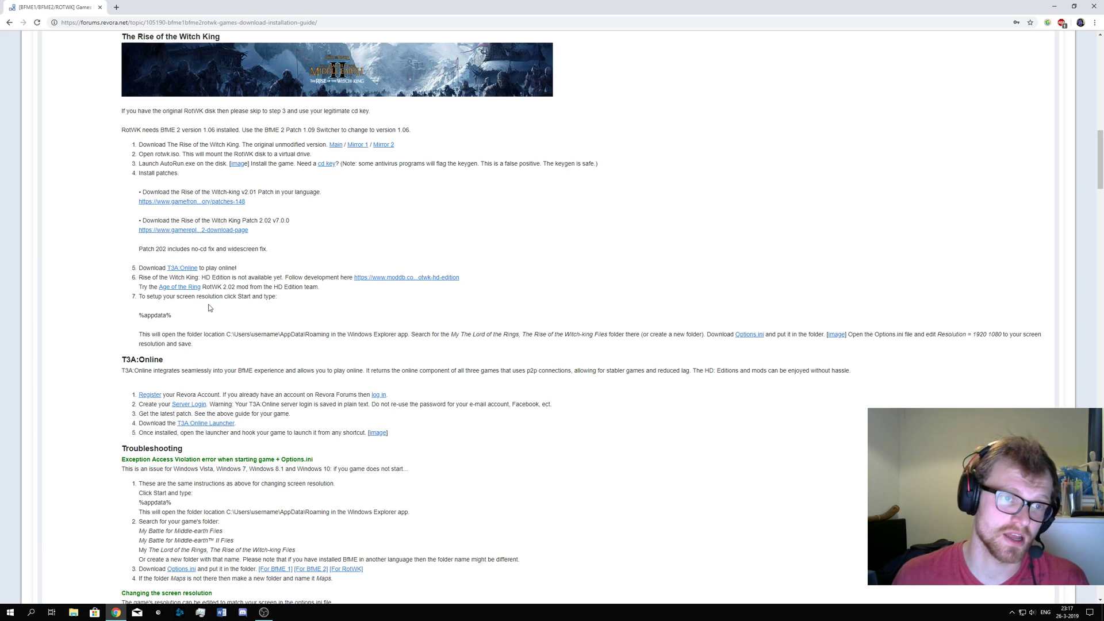
{"action": "scroll", "coordinate": [208, 308], "scroll_direction": "up", "scroll_amount": 4}
{"action": "scroll", "coordinate": [211, 393], "scroll_direction": "down", "scroll_amount": 2}
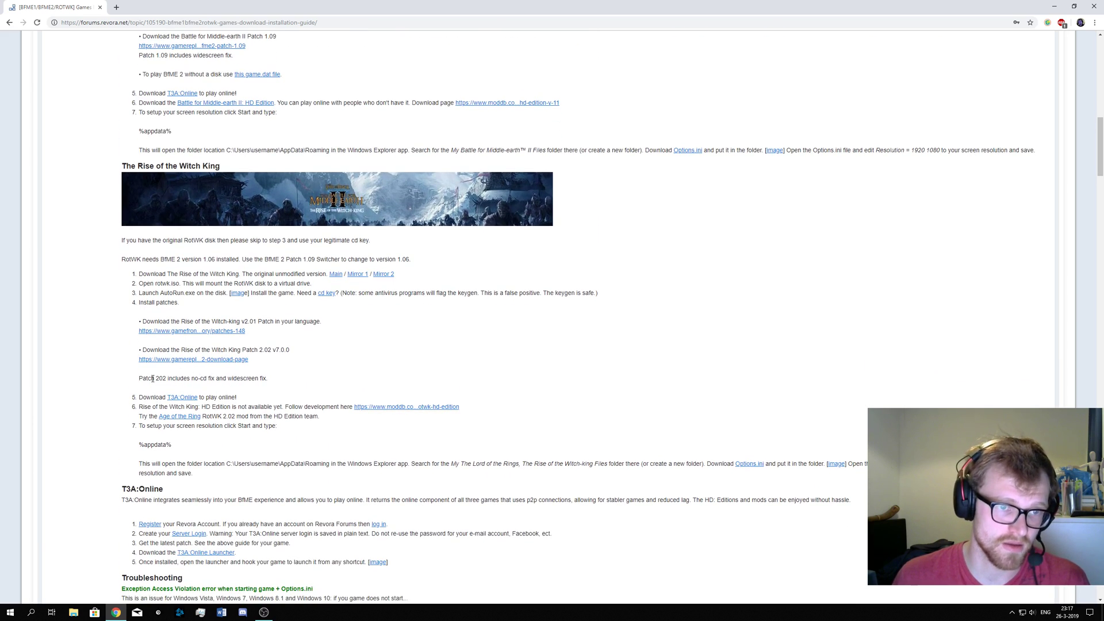
{"action": "scroll", "coordinate": [155, 397], "scroll_direction": "down", "scroll_amount": 6}
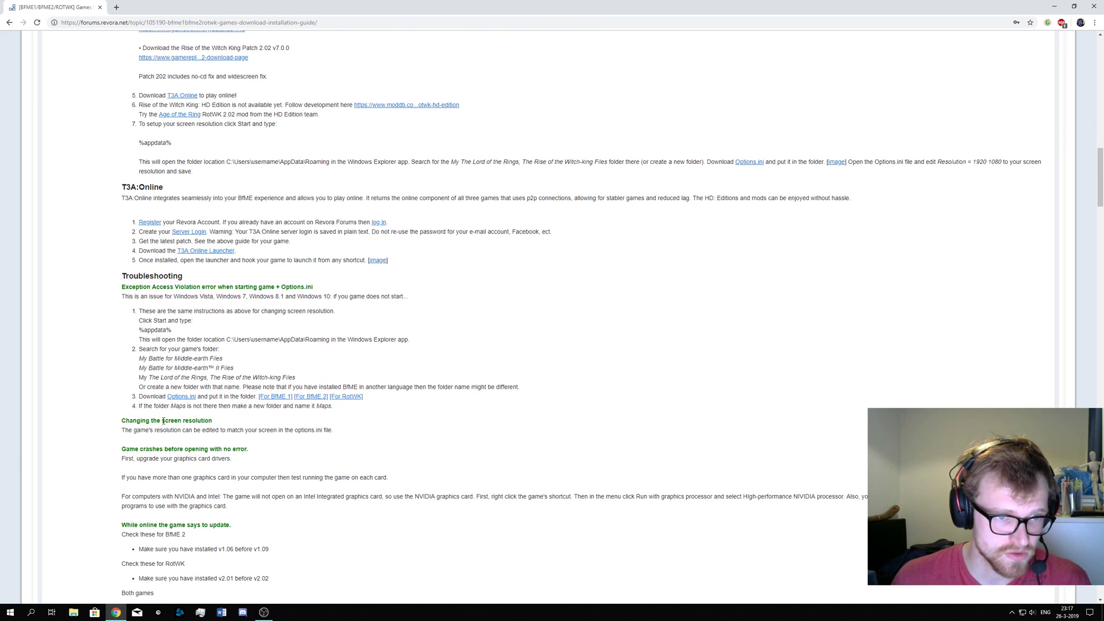
{"action": "scroll", "coordinate": [198, 418], "scroll_direction": "down", "scroll_amount": 1}
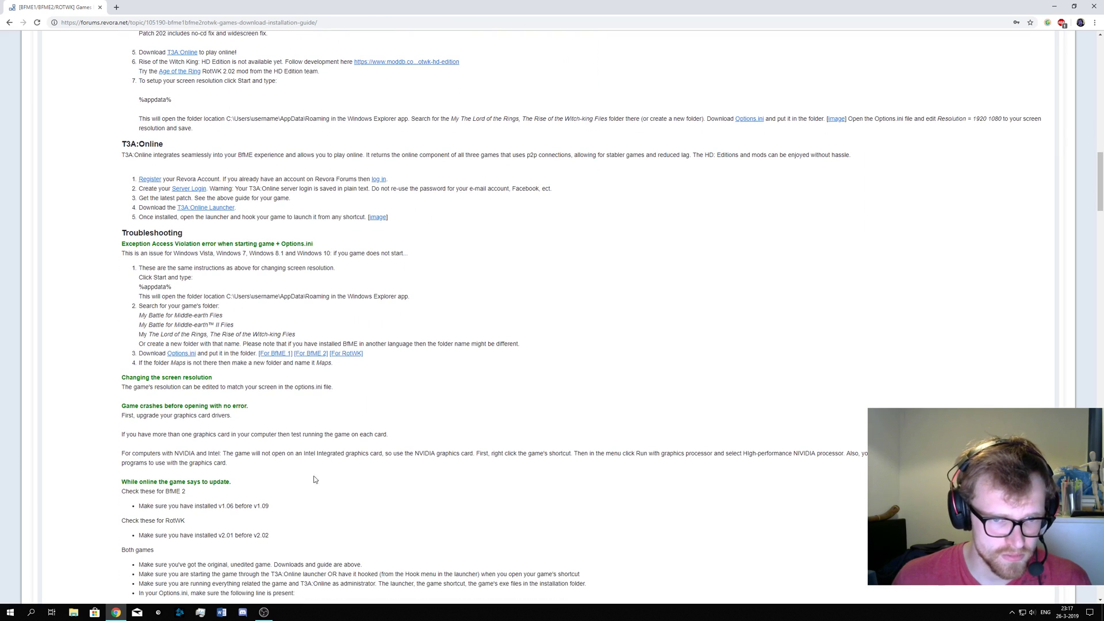
{"action": "scroll", "coordinate": [245, 488], "scroll_direction": "down", "scroll_amount": 3}
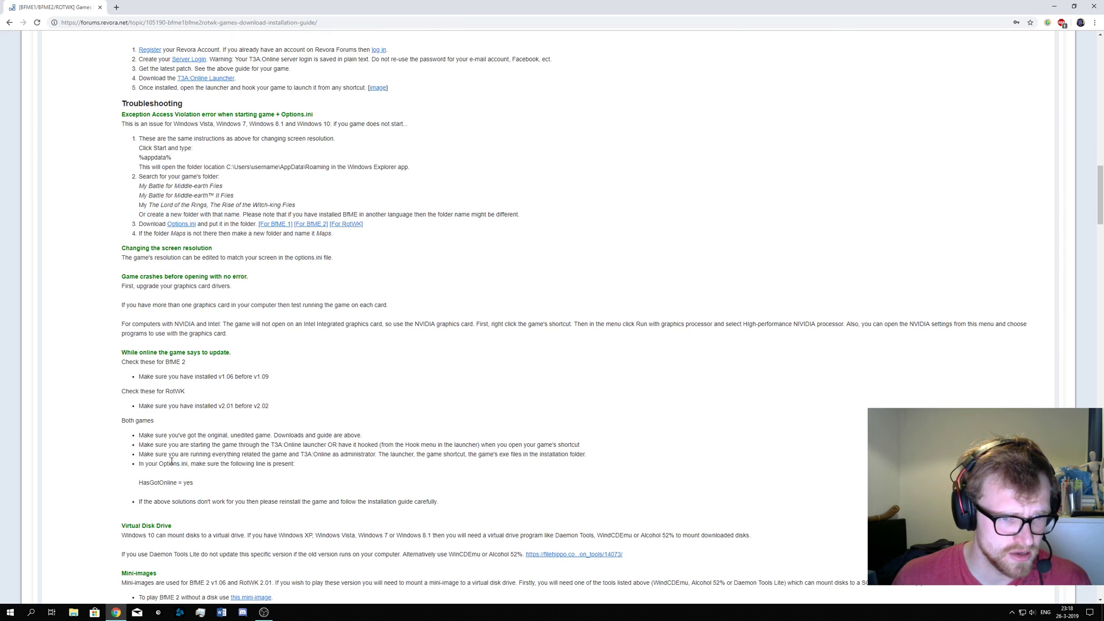
{"action": "scroll", "coordinate": [171, 463], "scroll_direction": "down", "scroll_amount": 2}
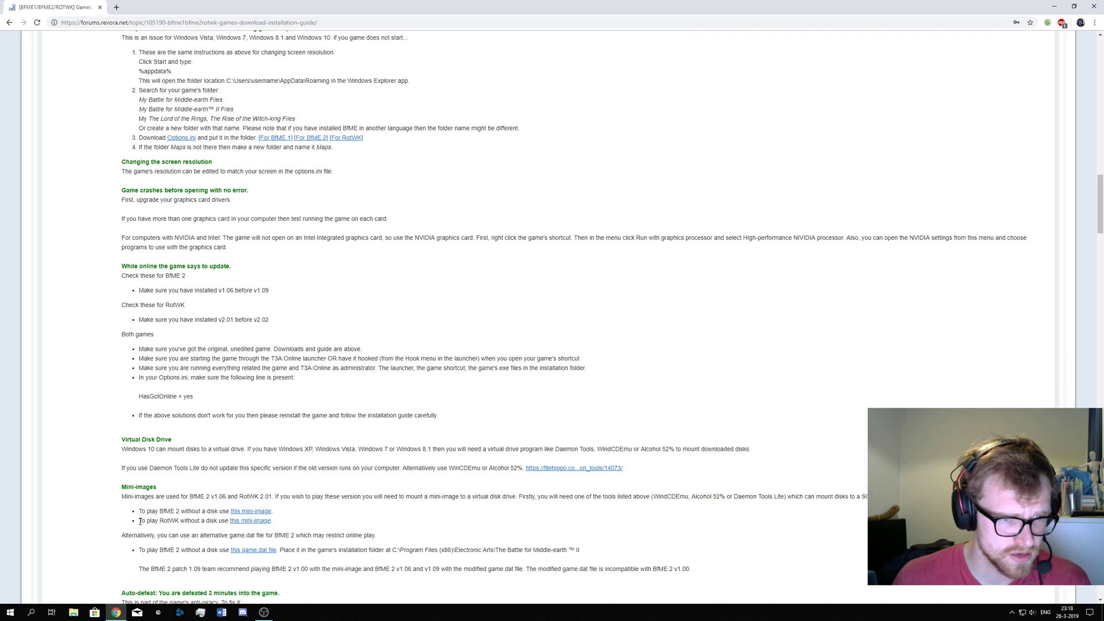
{"action": "left_click_drag", "start_coordinate": [140, 522], "coordinate": [211, 521]}
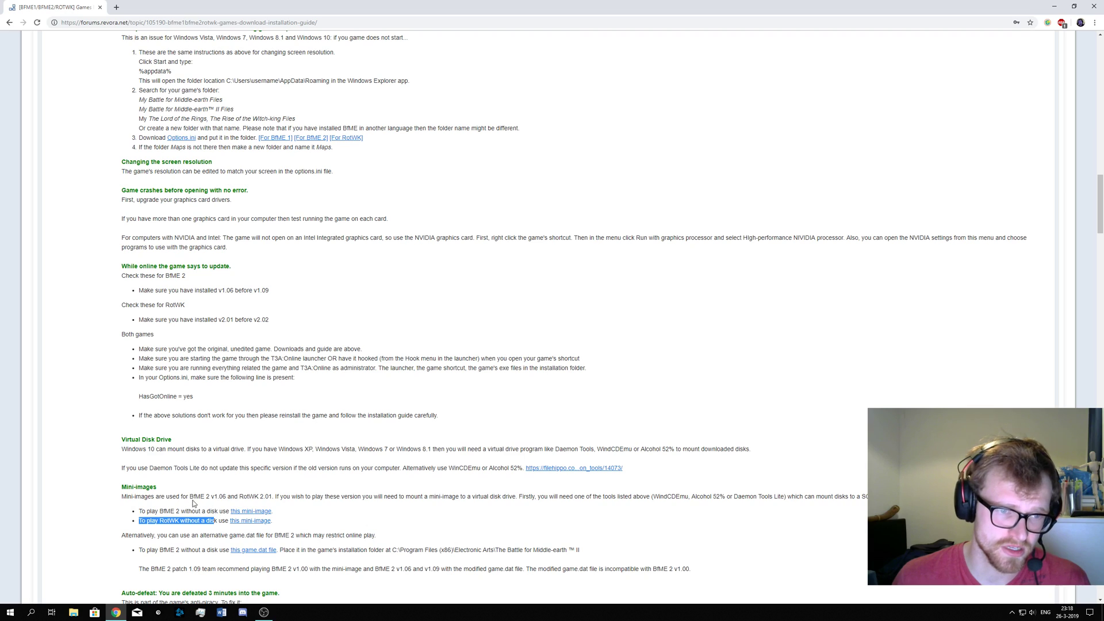
{"action": "left_click_drag", "start_coordinate": [194, 504], "coordinate": [236, 499]}
{"action": "left_click", "coordinate": [275, 505]}
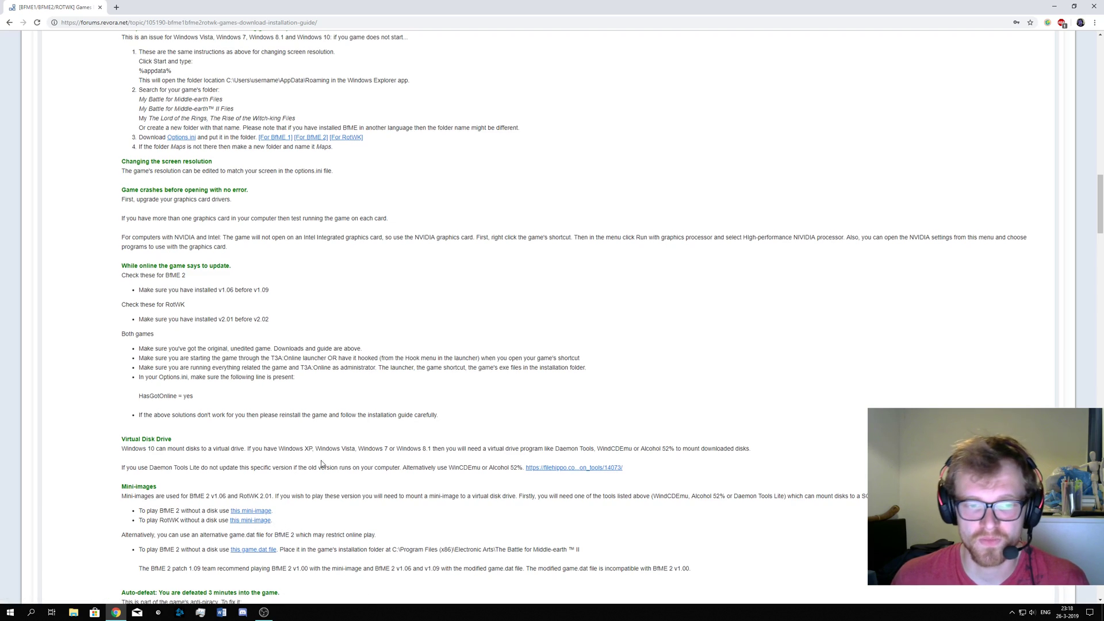
{"action": "scroll", "coordinate": [291, 478], "scroll_direction": "down", "scroll_amount": 1}
{"action": "scroll", "coordinate": [261, 467], "scroll_direction": "down", "scroll_amount": 3}
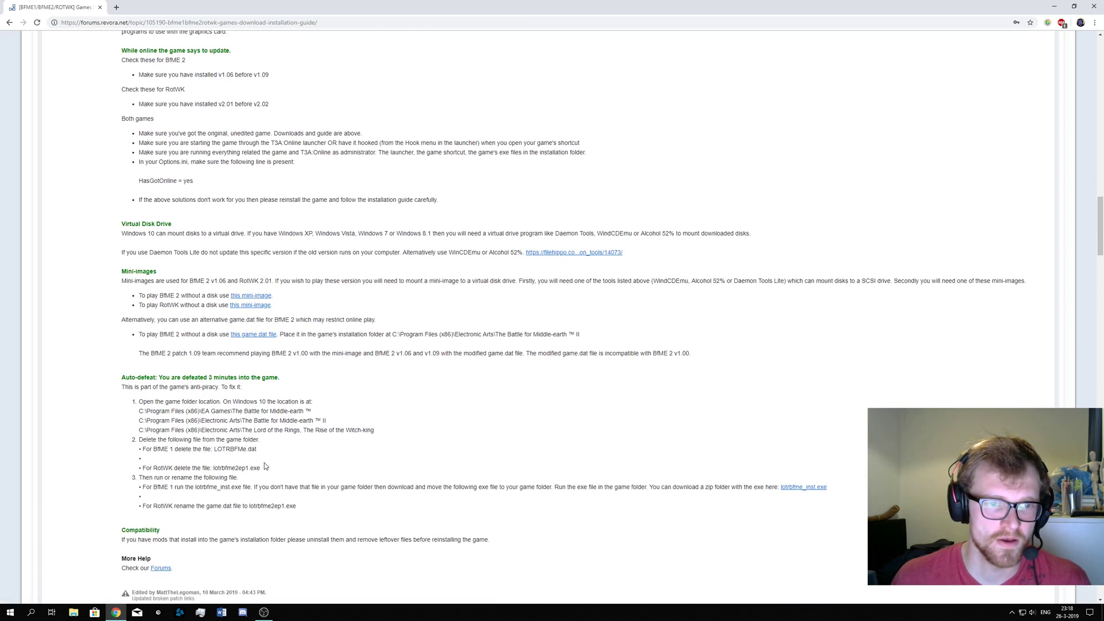
{"action": "scroll", "coordinate": [264, 463], "scroll_direction": "up", "scroll_amount": 20}
{"action": "scroll", "coordinate": [403, 394], "scroll_direction": "down", "scroll_amount": 4}
{"action": "scroll", "coordinate": [404, 395], "scroll_direction": "down", "scroll_amount": 5}
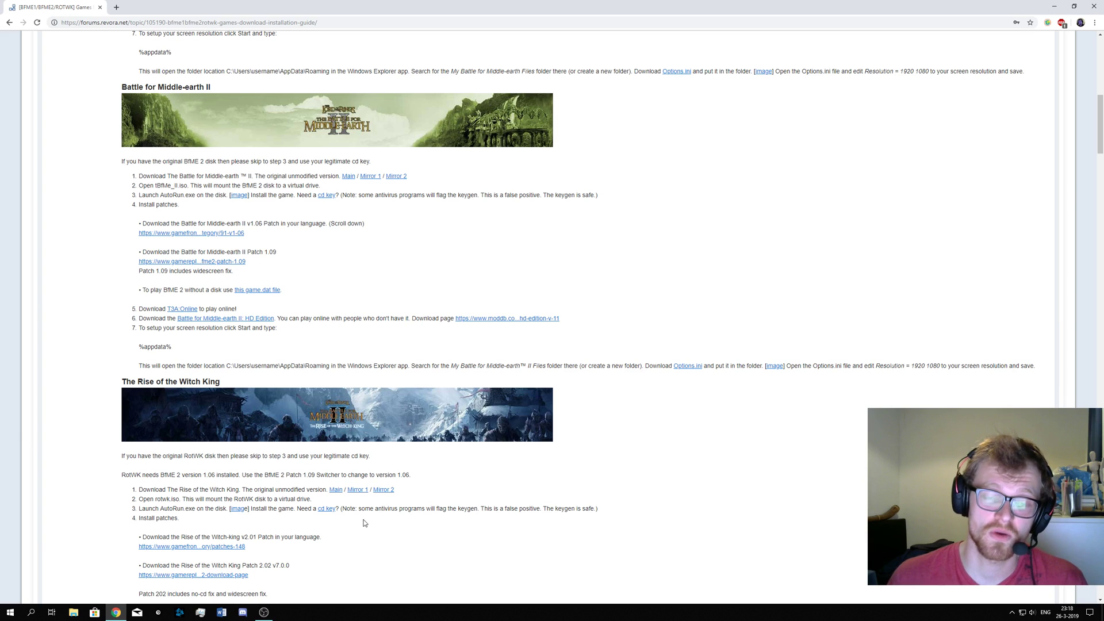
{"action": "left_click", "coordinate": [1054, 7]}
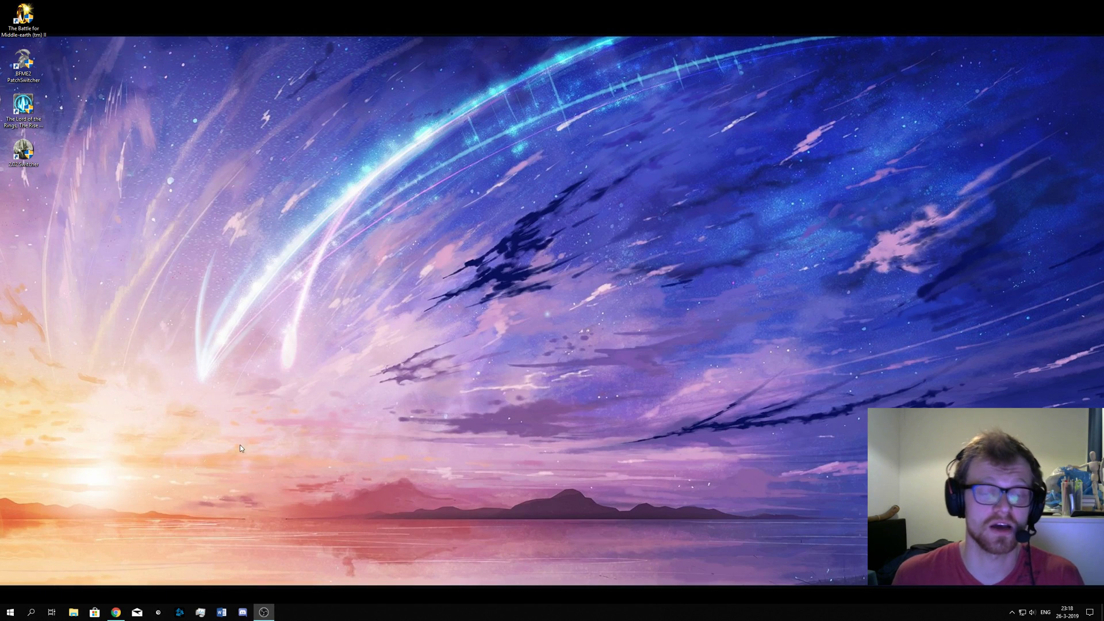
{"action": "left_click", "coordinate": [115, 612]}
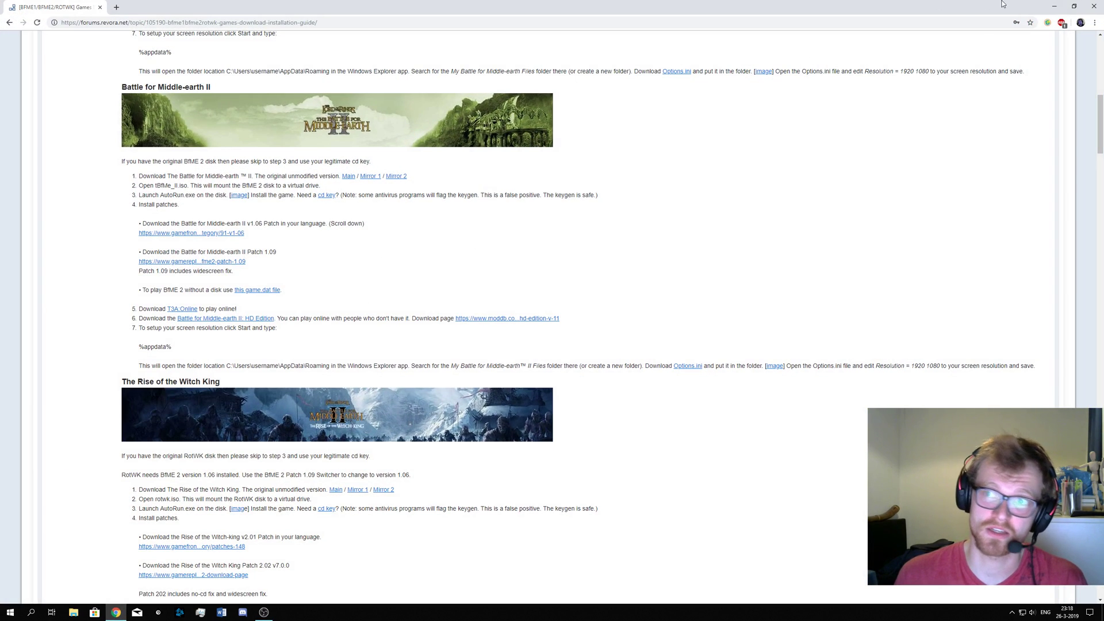